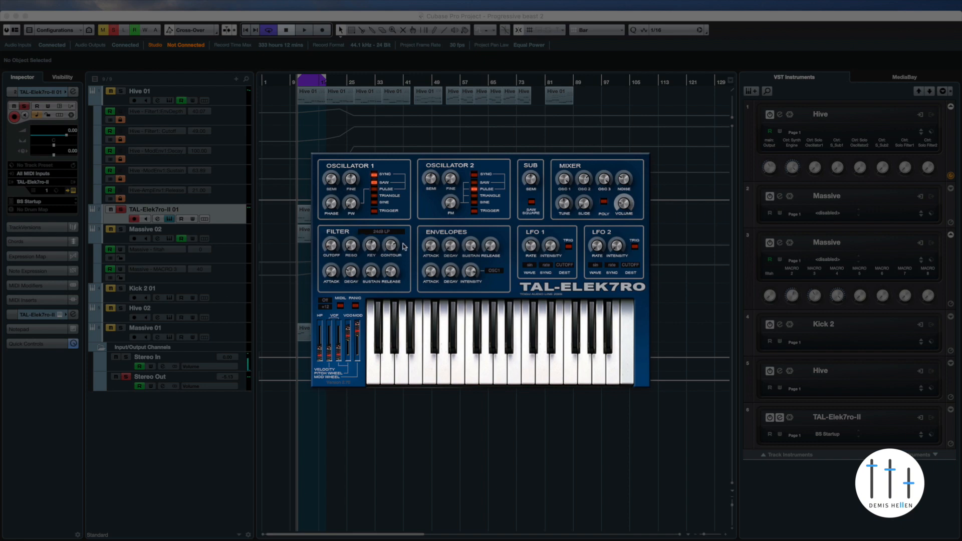
- Look through the TAL-Elek7ro-II filter types and the envelope section's modulation destinations without choosing any
click(393, 232)
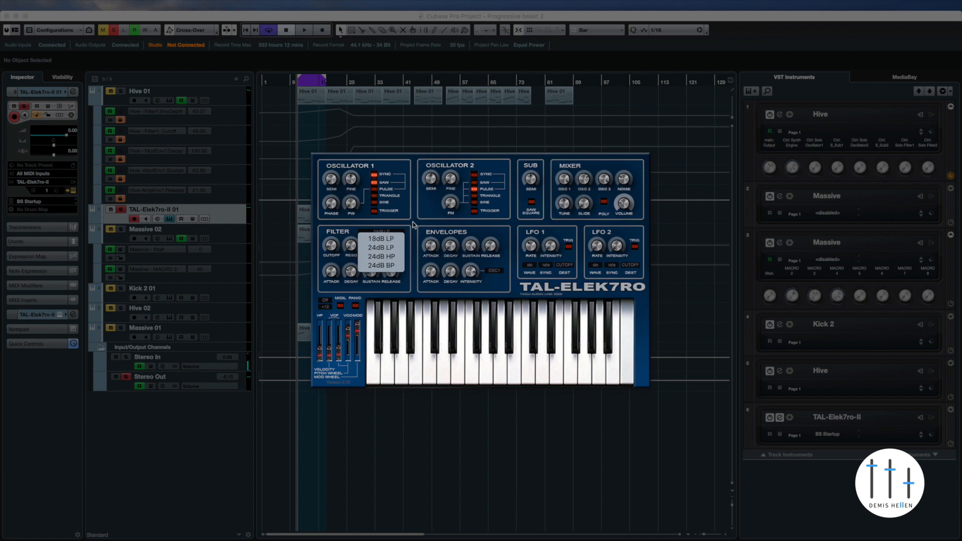
click(312, 276)
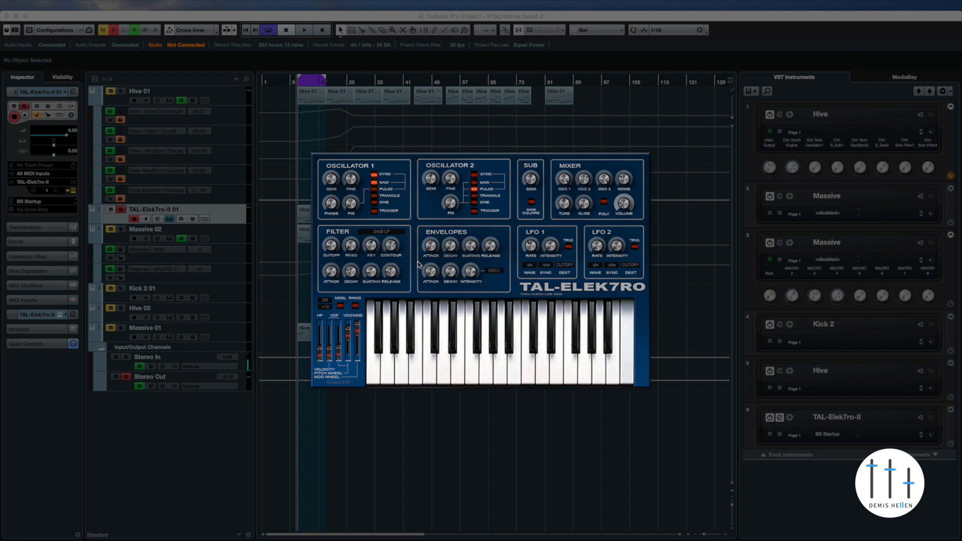
click(494, 271)
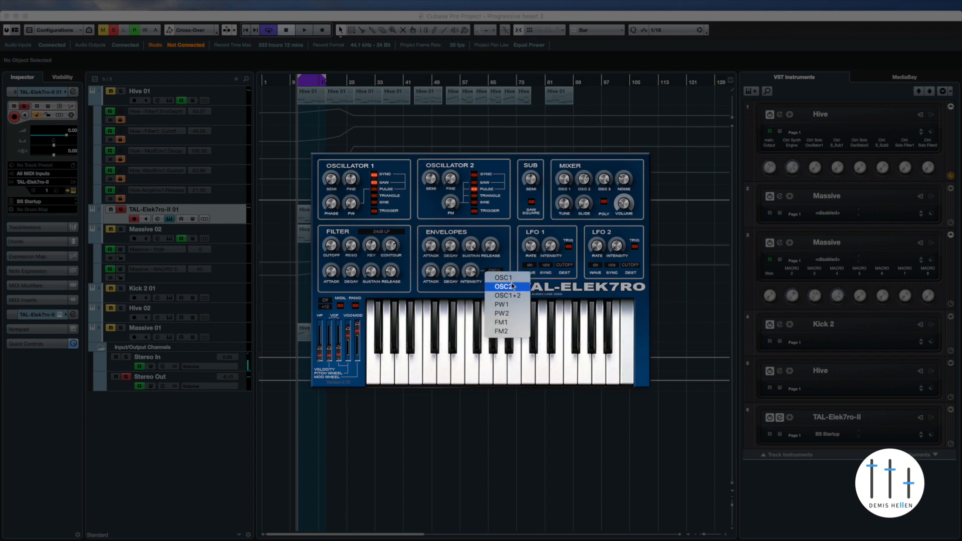
click(511, 248)
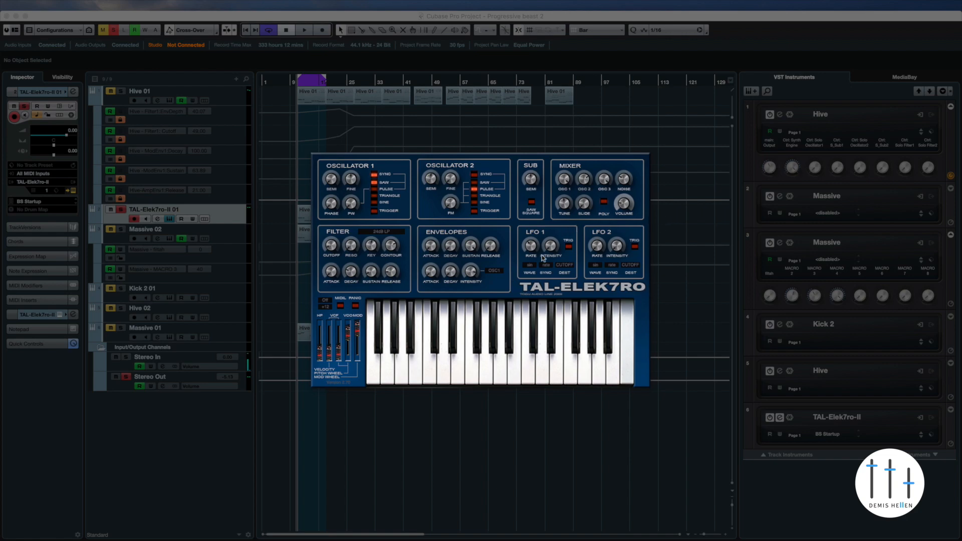
- Look through LFO 1's destination, waveform and sync options without changing them
click(564, 265)
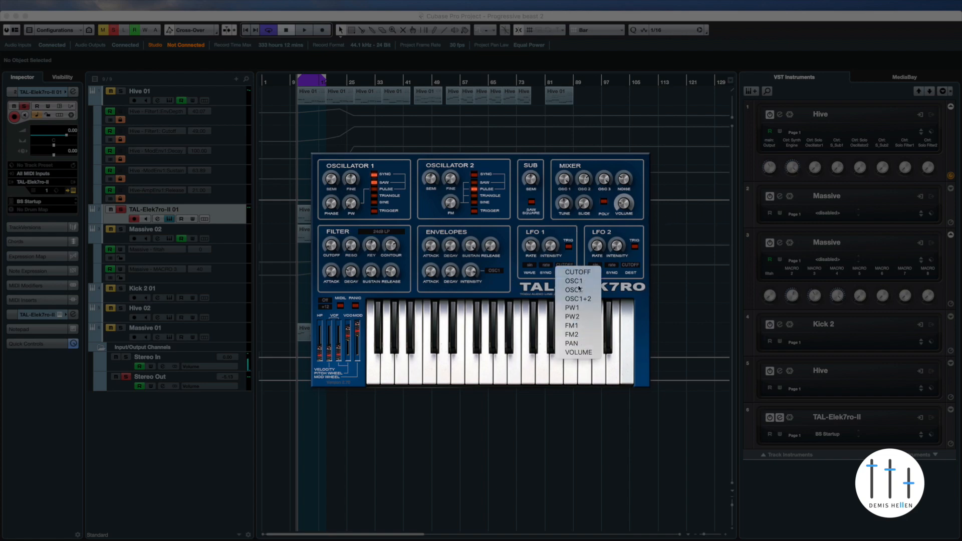
click(573, 258)
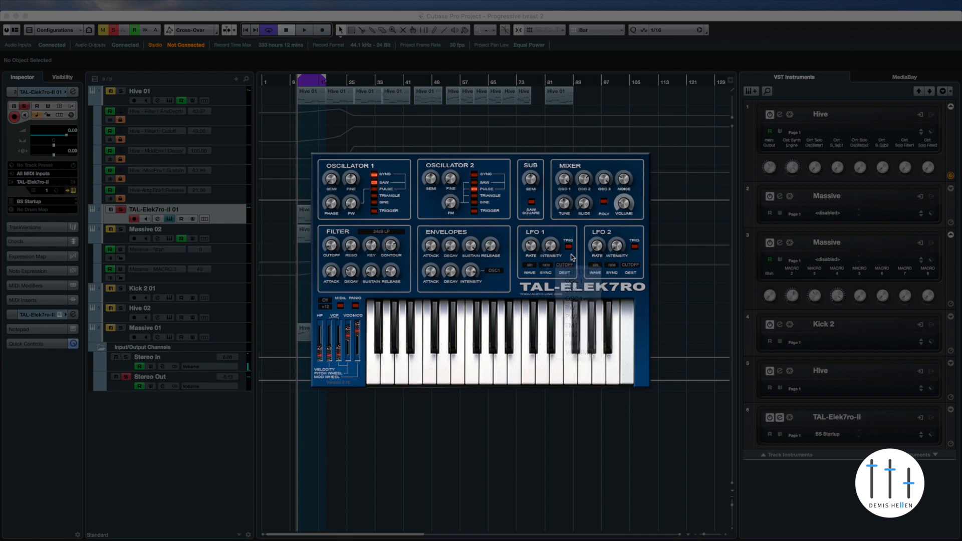
click(530, 266)
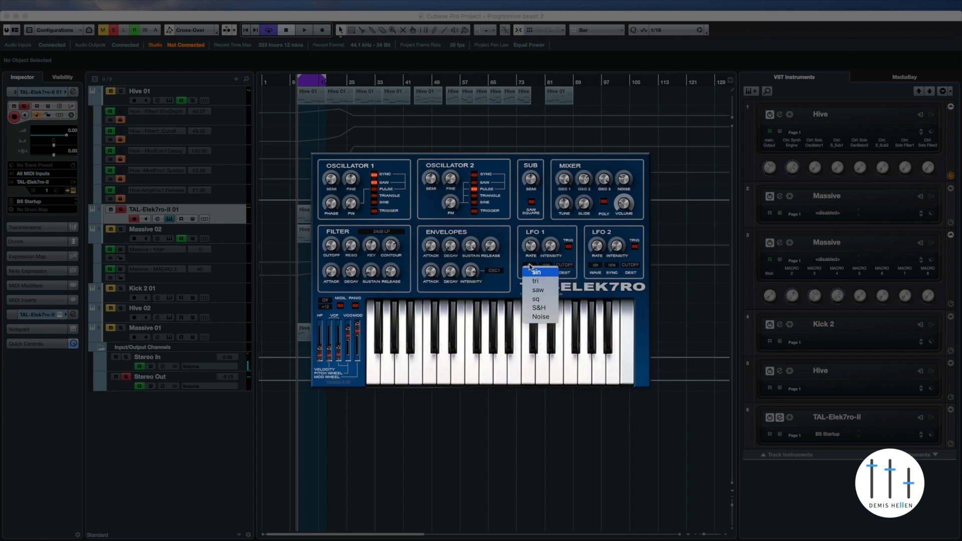
click(541, 262)
click(546, 266)
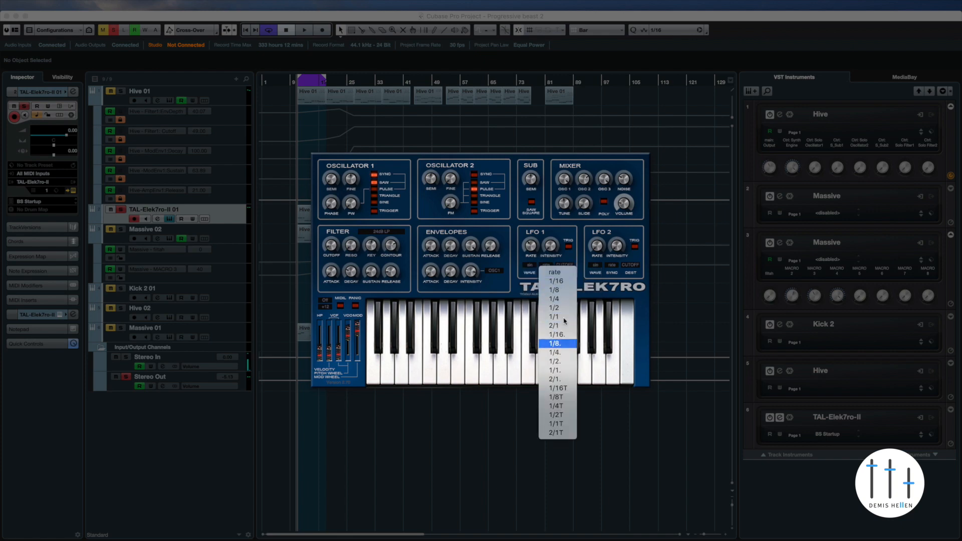
click(579, 241)
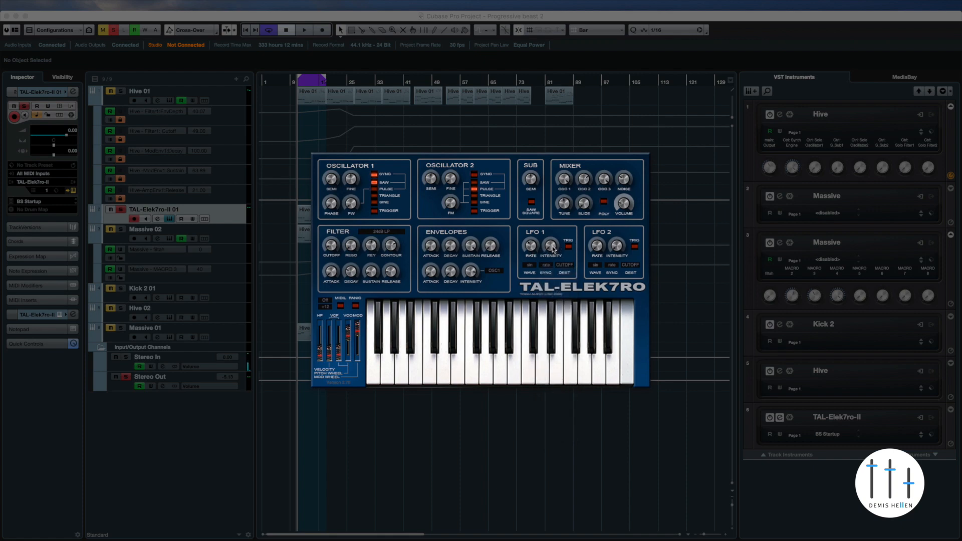
- Look through the transposition choices beside the synth's keyboard and close the enlarged TAL-Elek7ro-II editor
click(323, 307)
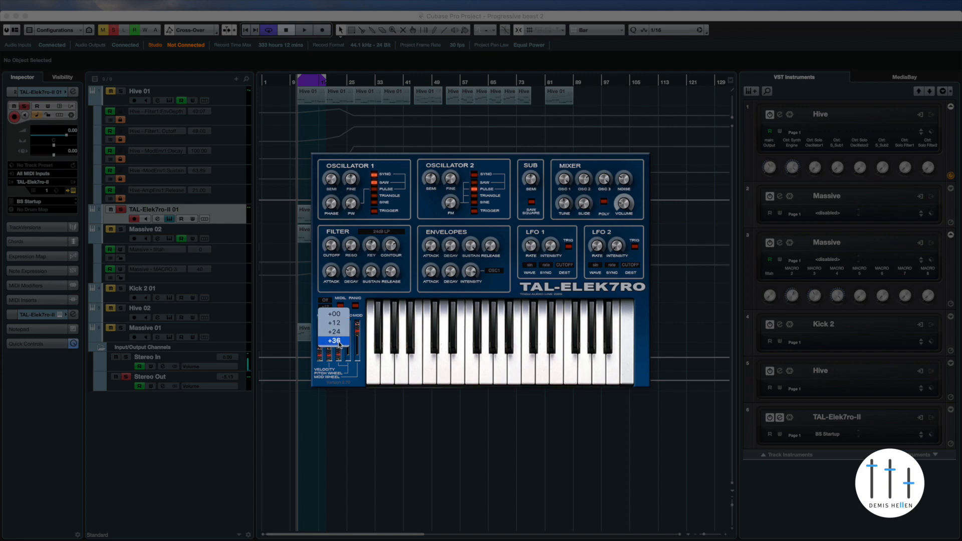
click(408, 289)
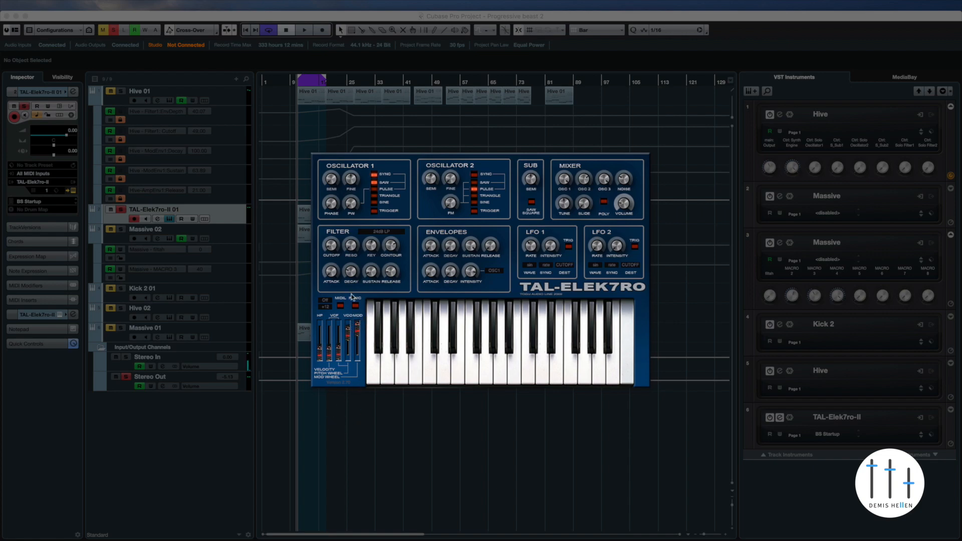
click(463, 330)
click(453, 140)
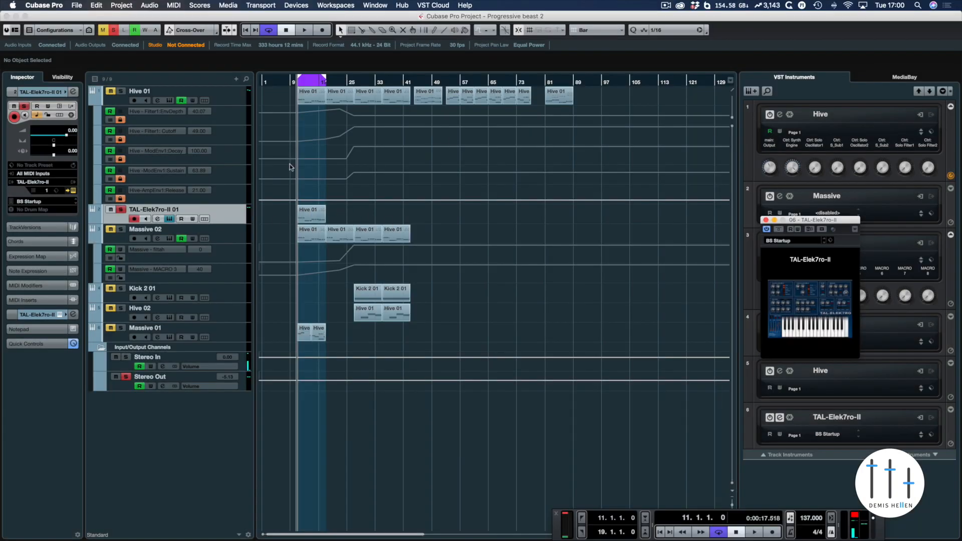
- Start playback of the looped section and open the enlarged TAL-Elek7ro-II editor
click(371, 212)
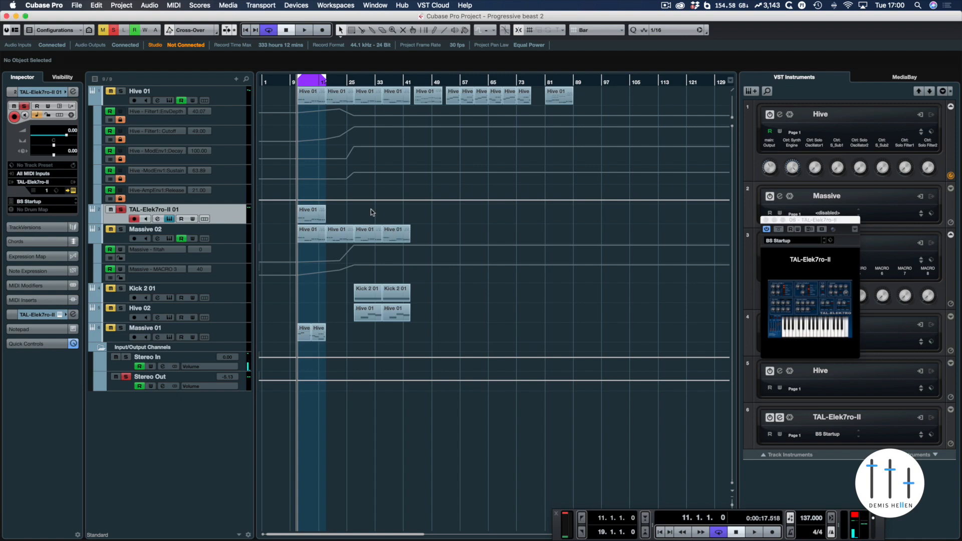
key(space)
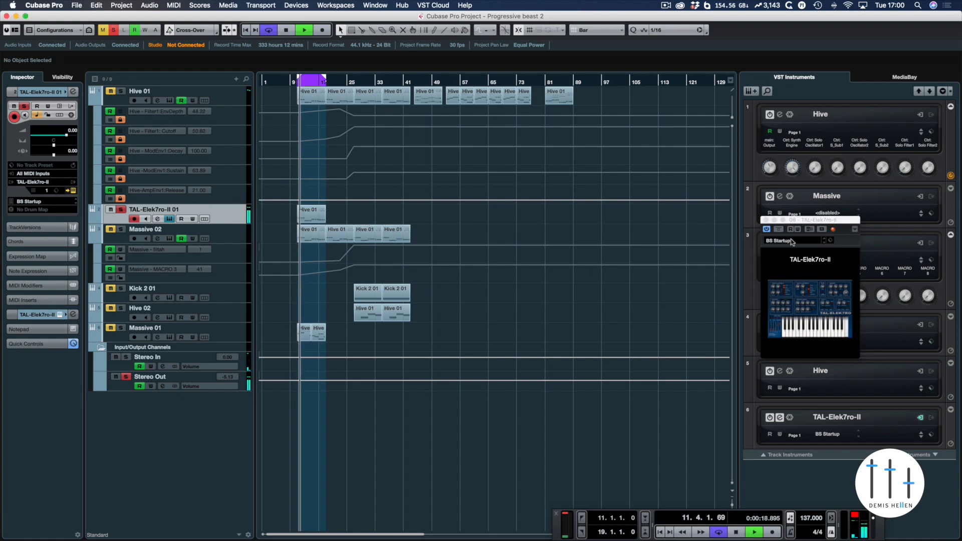
click(810, 300)
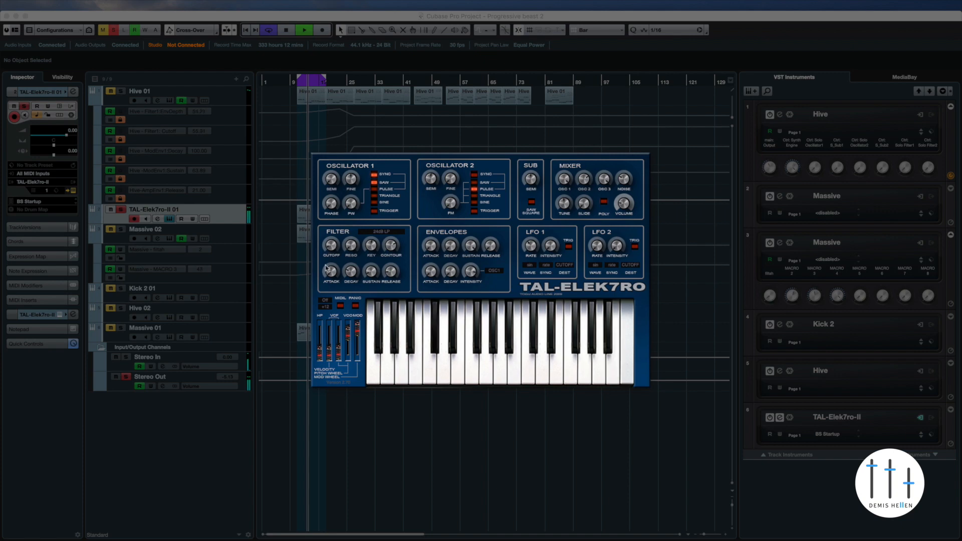
- Review the filter types and the envelope modulation destinations during playback, keeping OSC1 as the destination
click(372, 230)
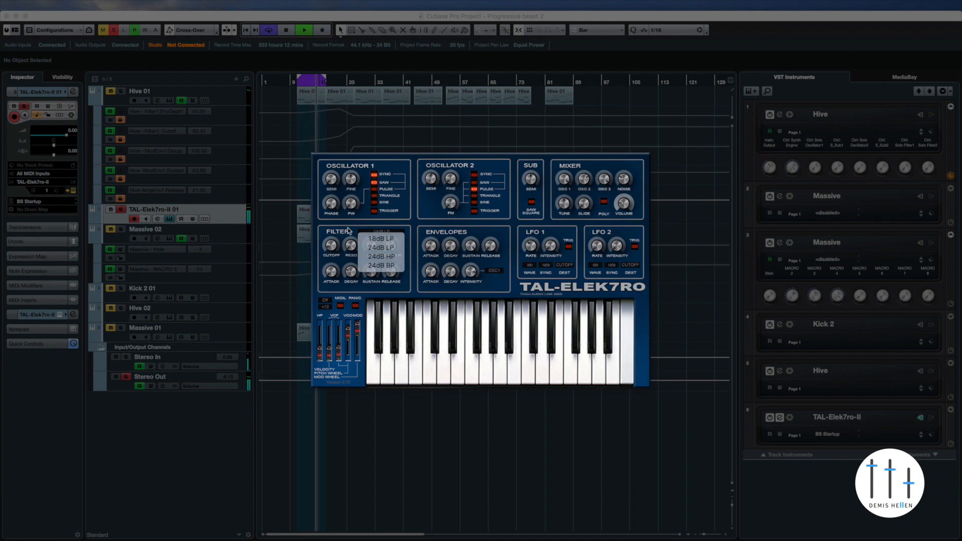
click(353, 248)
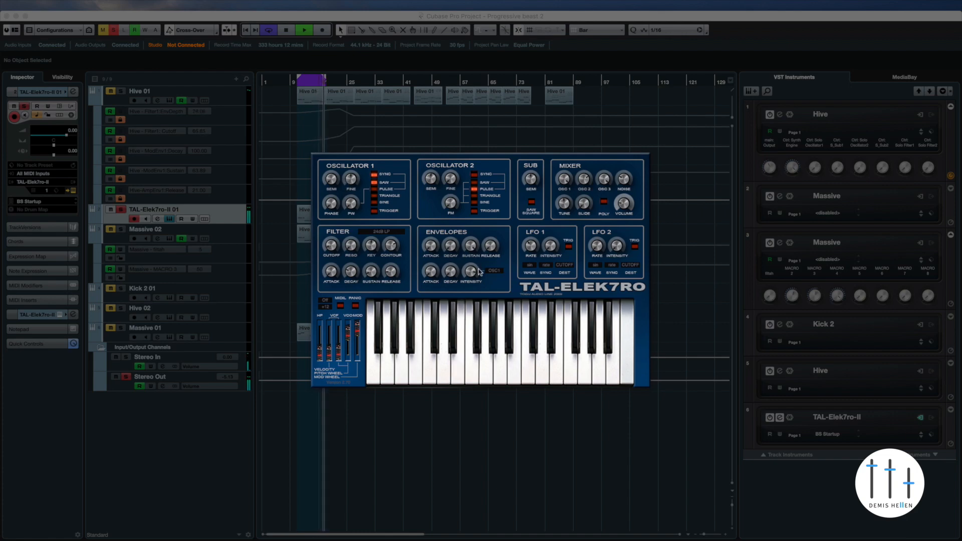
click(499, 271)
click(500, 276)
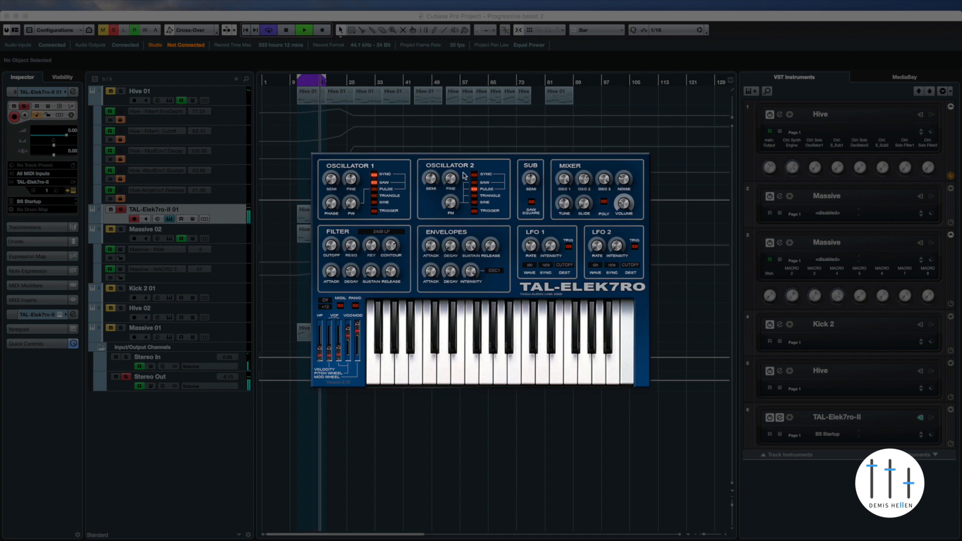
click(505, 275)
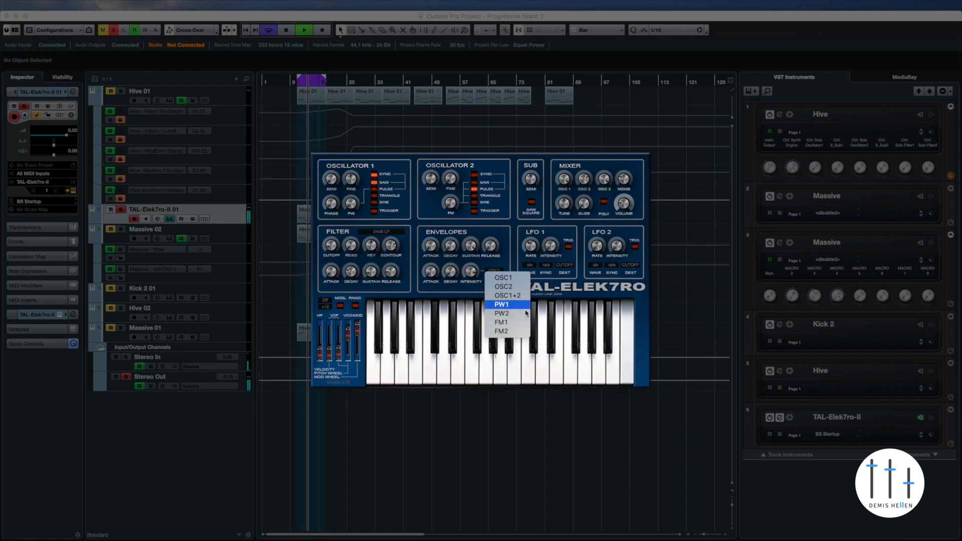
click(505, 220)
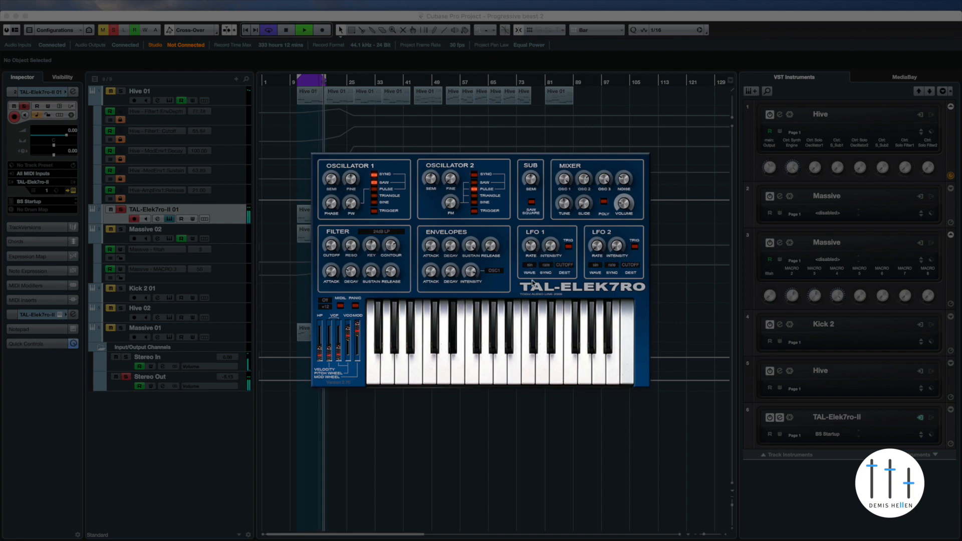
- Set LFO 1 to a sine wave with 1/4 sync and CUTOFF as its destination
click(529, 265)
click(530, 270)
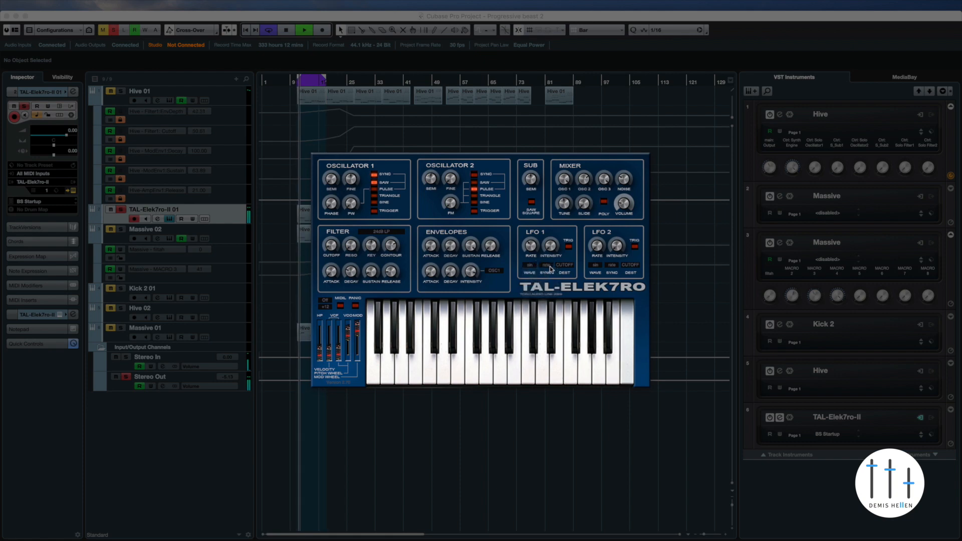
click(551, 269)
click(564, 299)
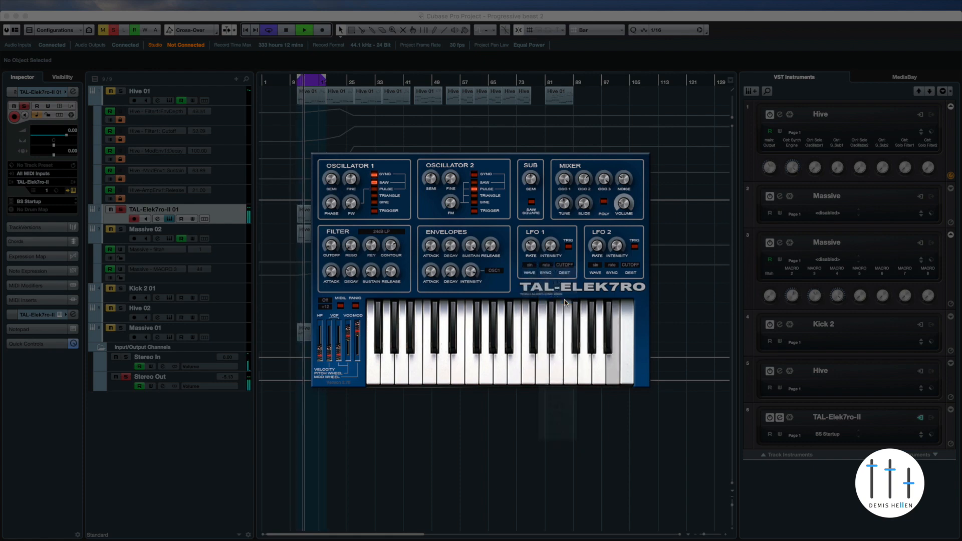
click(565, 264)
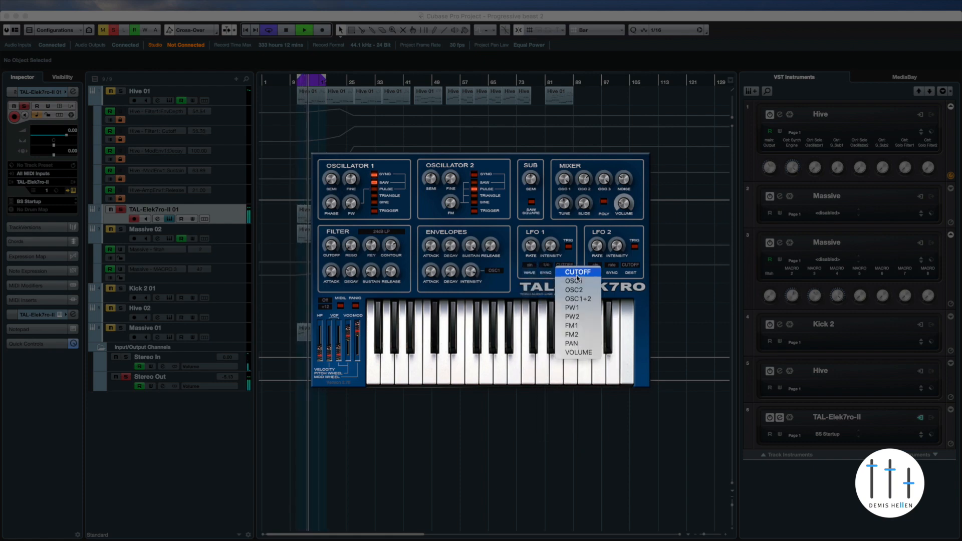
click(577, 273)
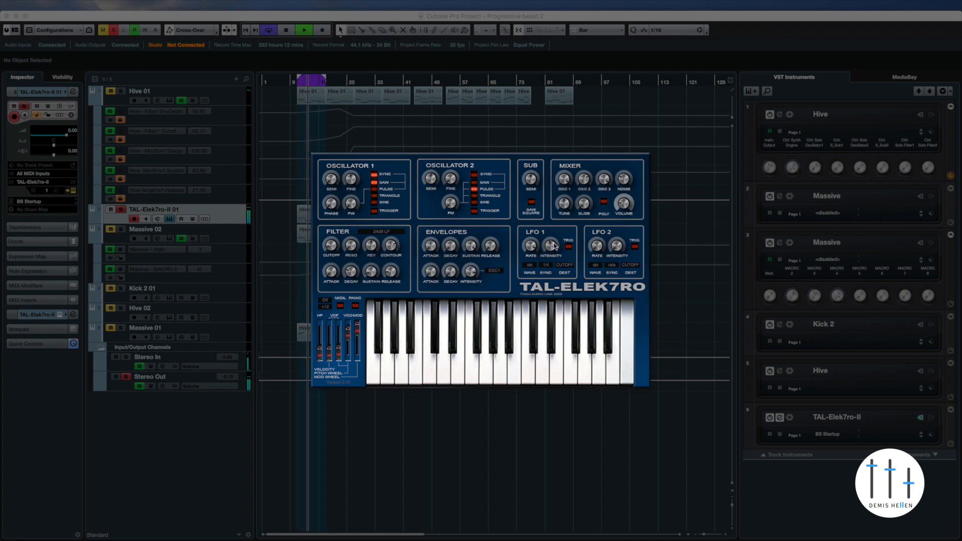
- Try 1/8 sync on LFO 1 with CUTOFF as destination, and return its sync to rate
click(569, 266)
click(570, 261)
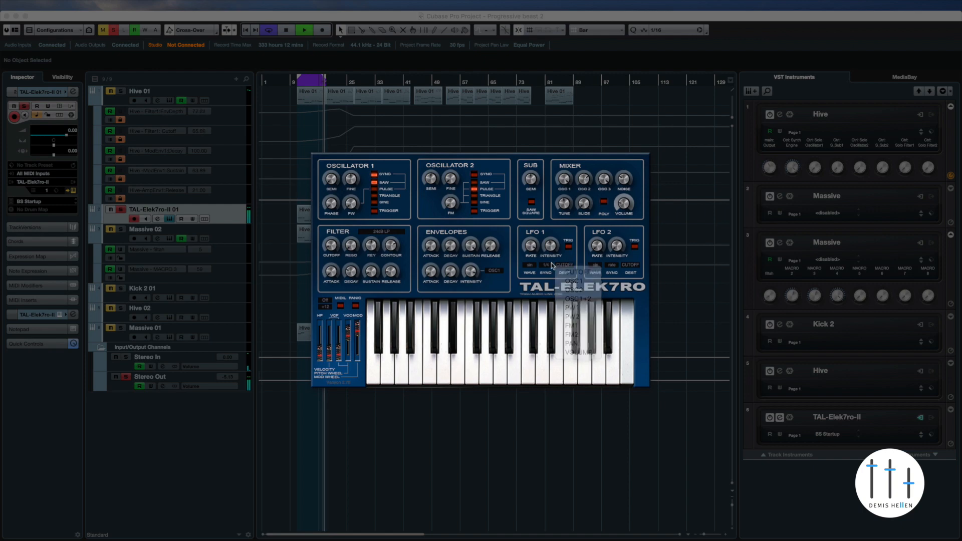
click(546, 265)
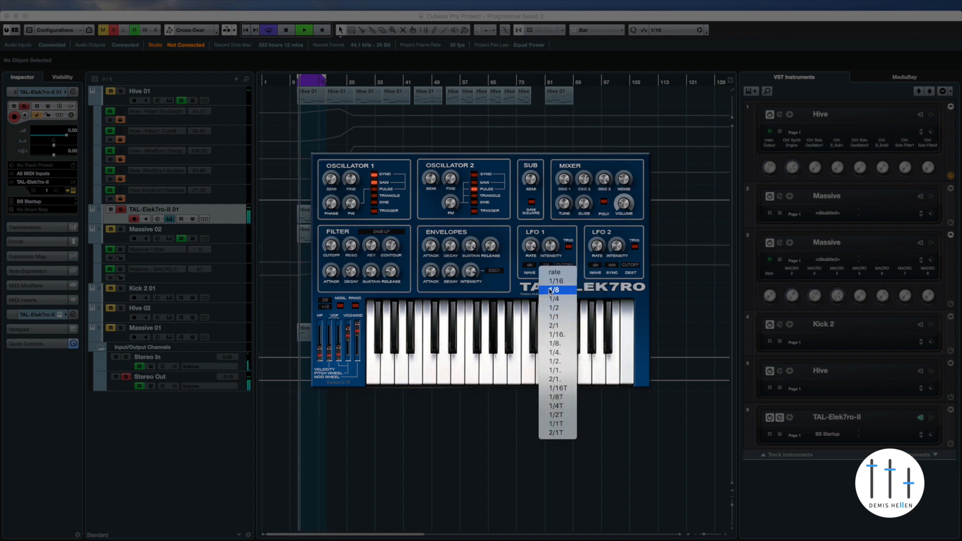
click(555, 291)
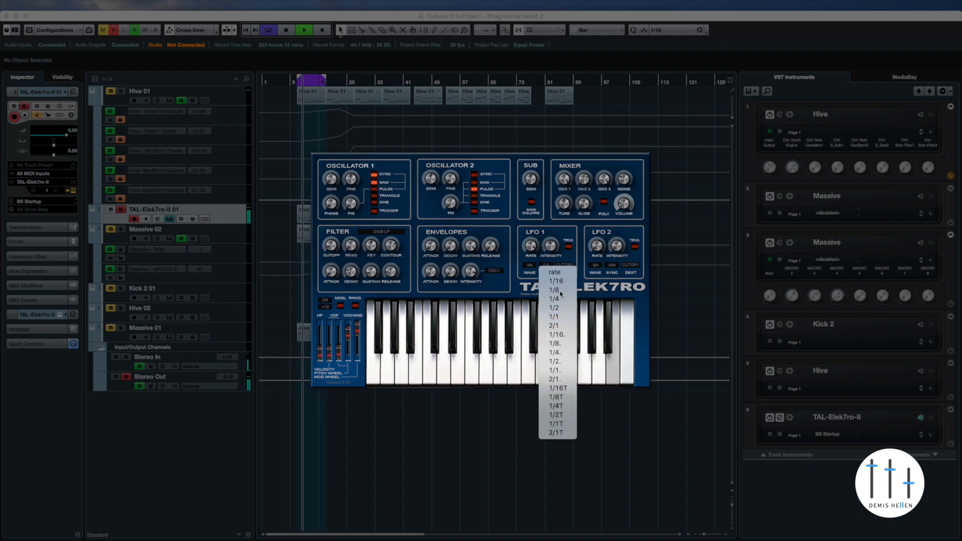
click(543, 266)
click(548, 271)
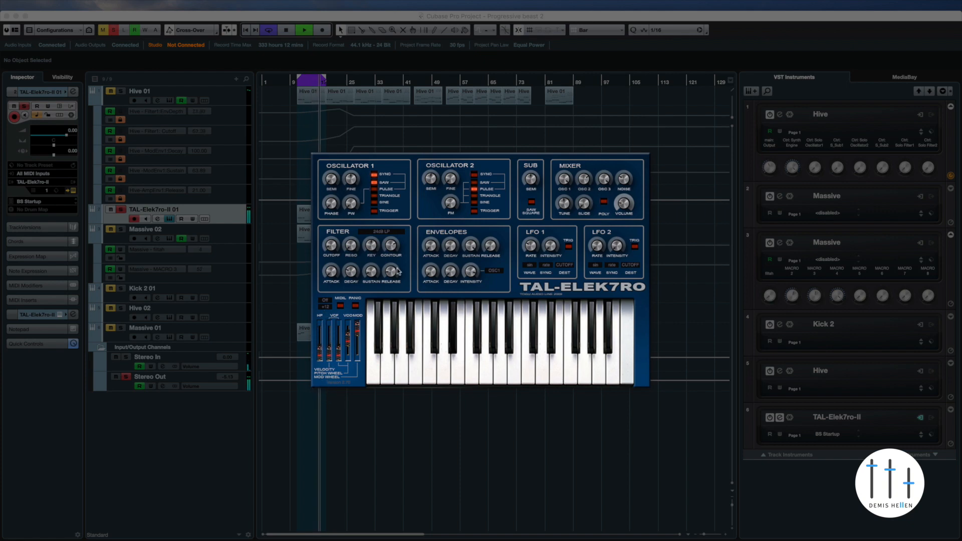
- Stop playback, select the Hive 01 part on the TAL-Elek7ro-II 01 track and play from its start
key(space)
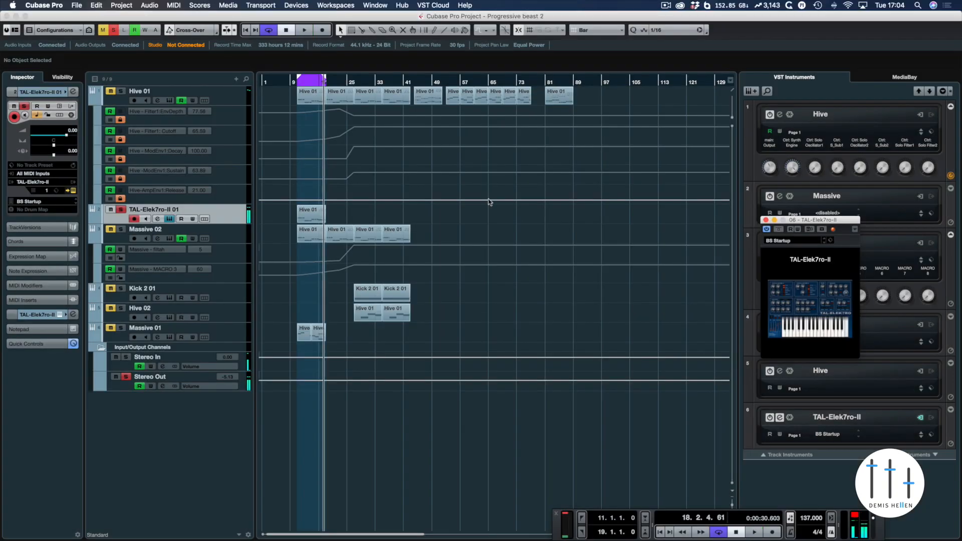
click(317, 219)
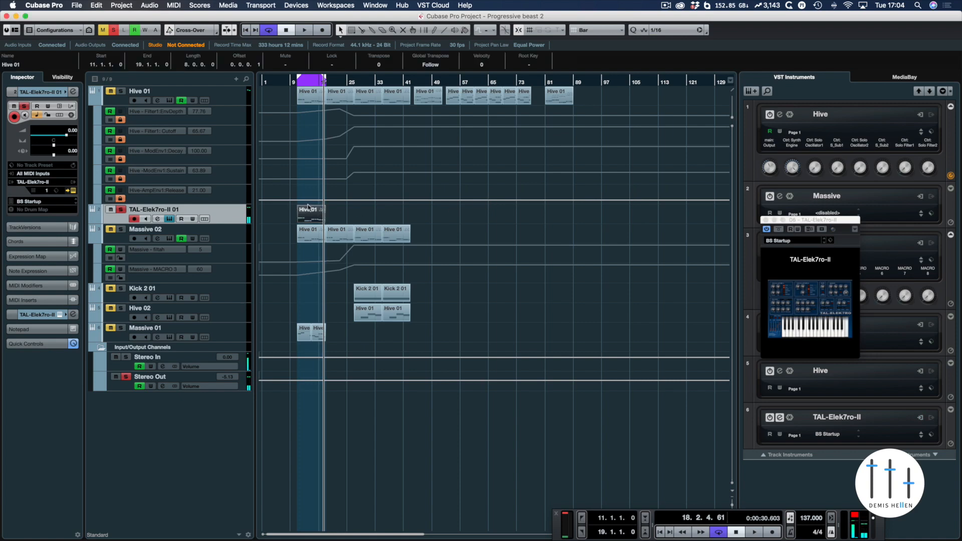
key(l)
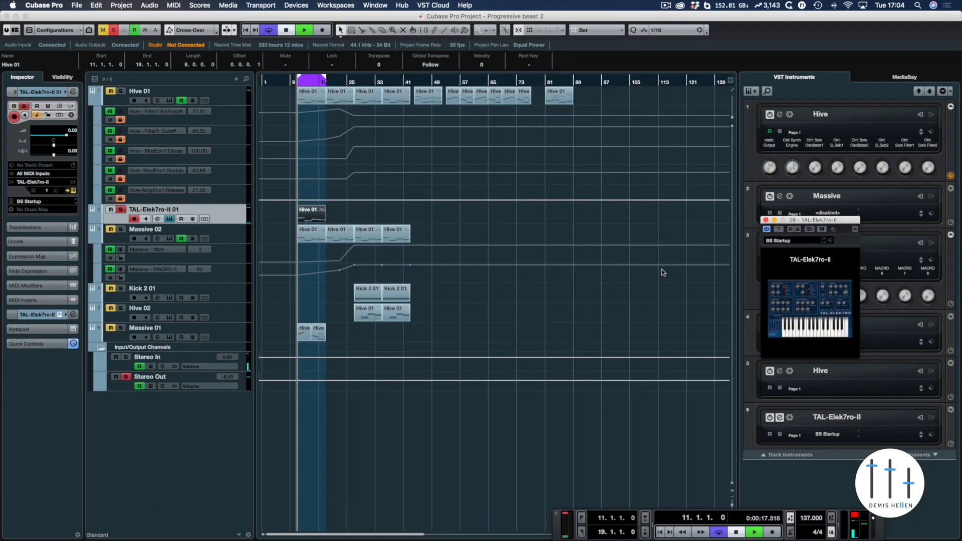
key(space)
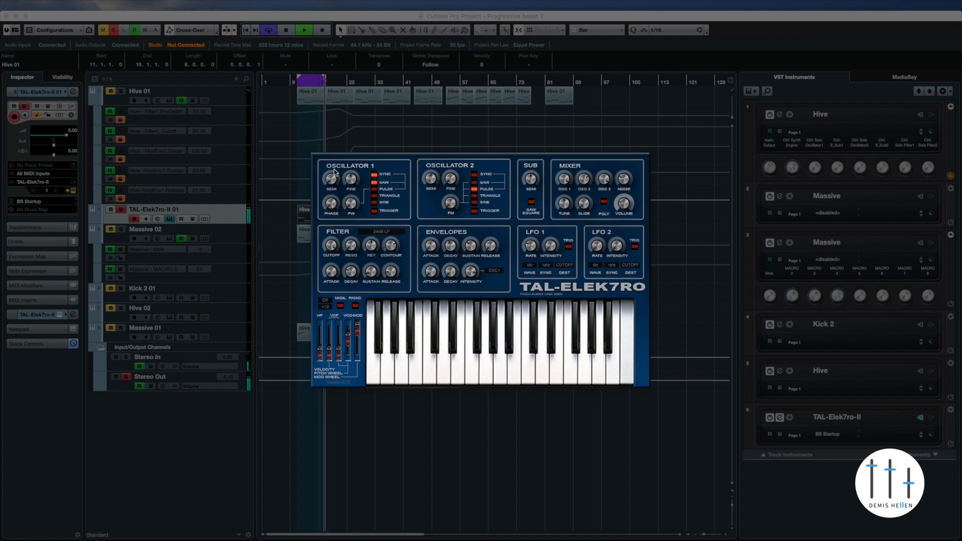
- Stop playback, solo the Hive 01 track alongside the TAL-Elek7ro-II 01 track and open the MixConsole
click(349, 141)
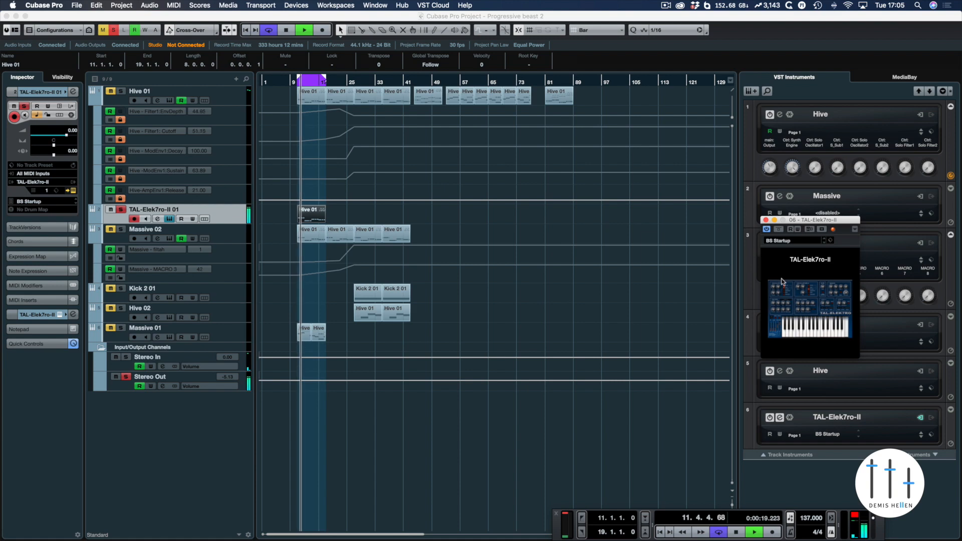
key(space)
click(121, 91)
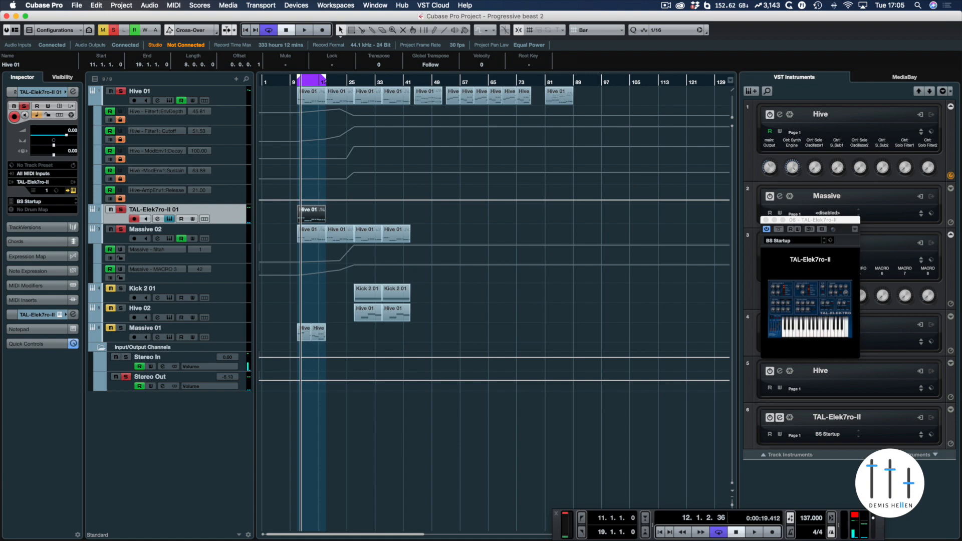
key(F3)
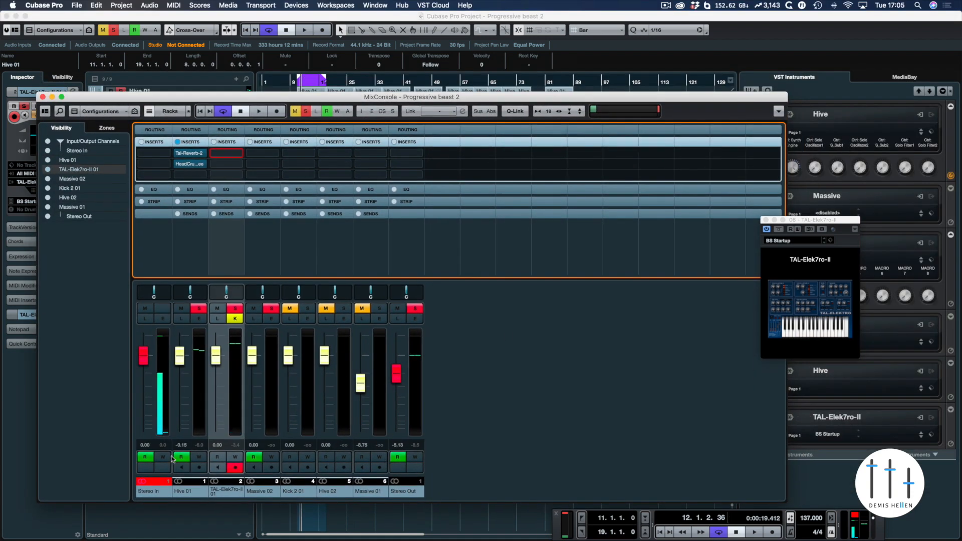
- During playback, lower the TAL-Elek7ro-II 01 channel to -2.62 and insert FabFilter Pro-Q 3 with a low cut at about 198 Hz
key(space)
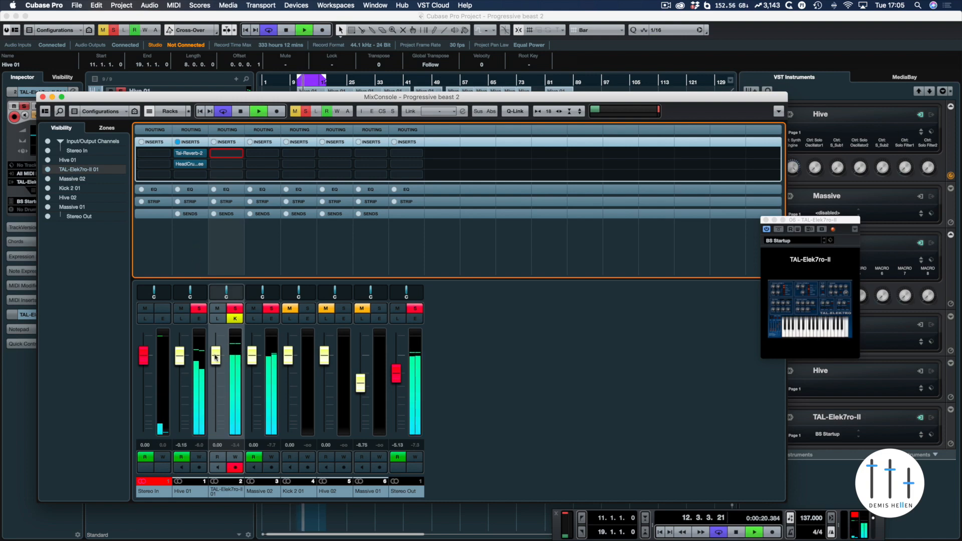
drag(216, 360, 215, 369)
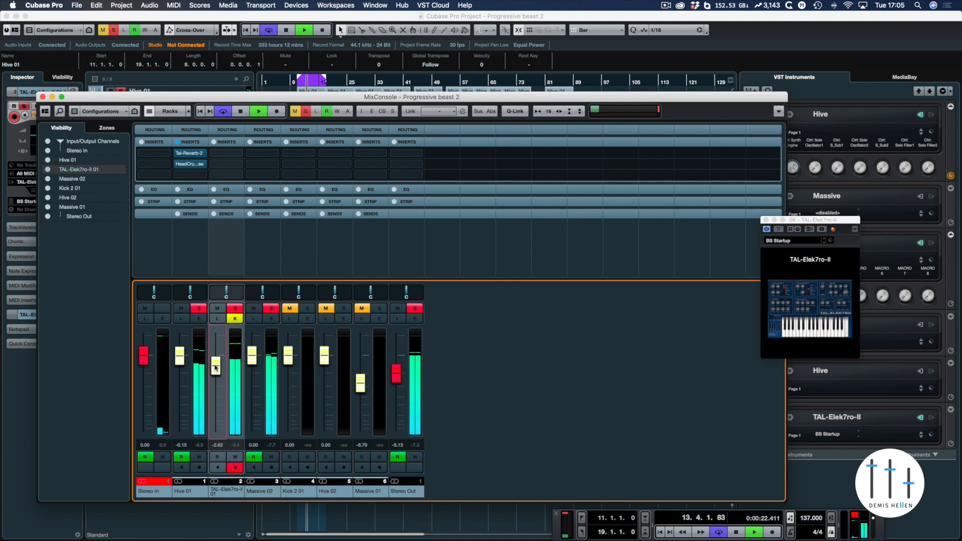
click(226, 154)
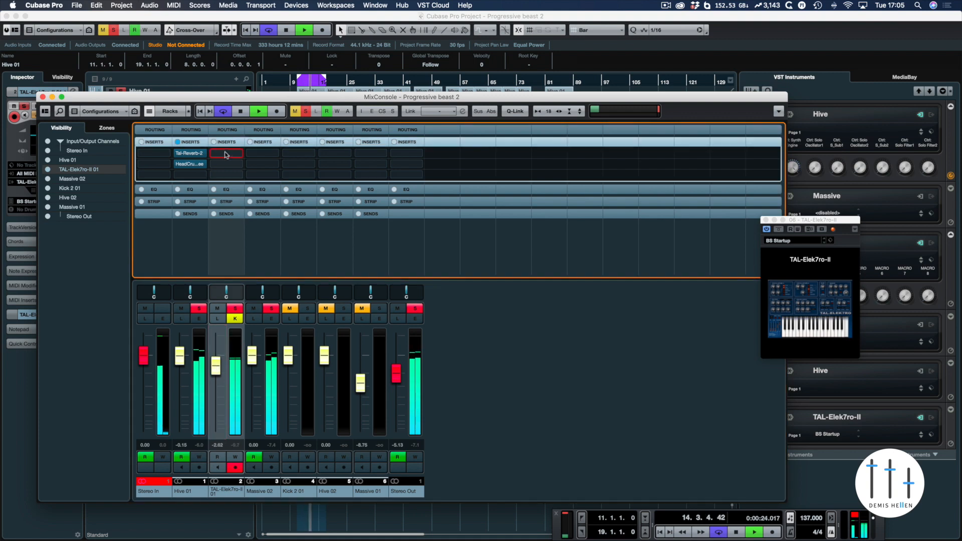
scroll(265, 376, down, 10)
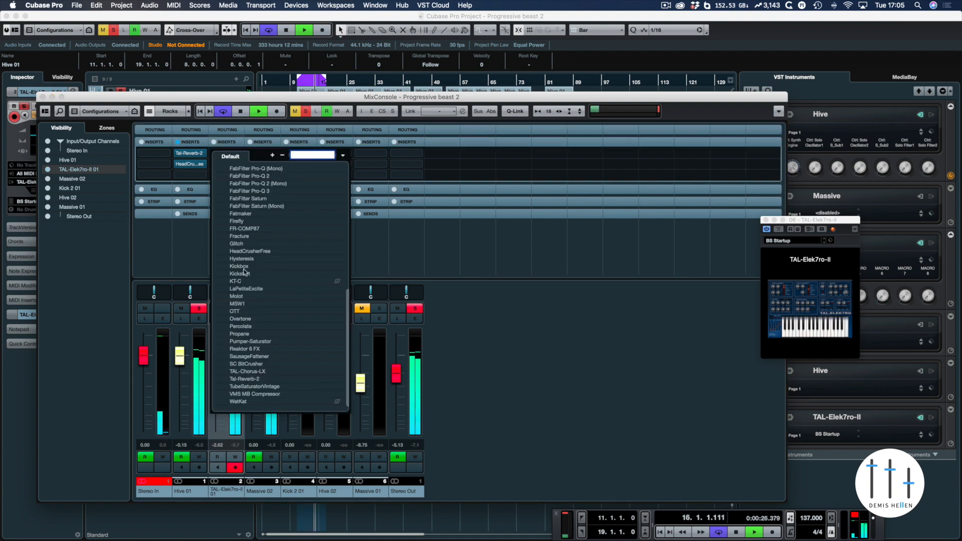
click(249, 191)
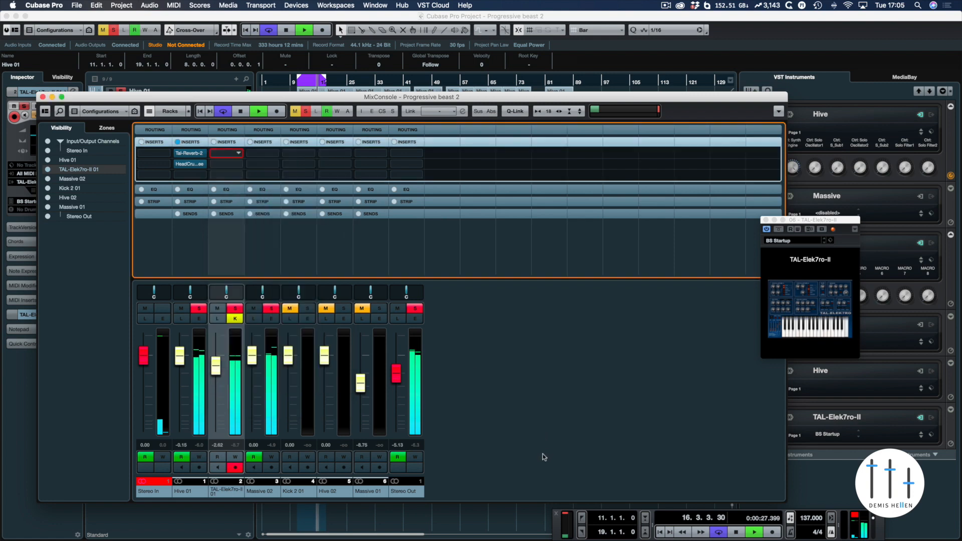
drag(253, 304, 419, 316)
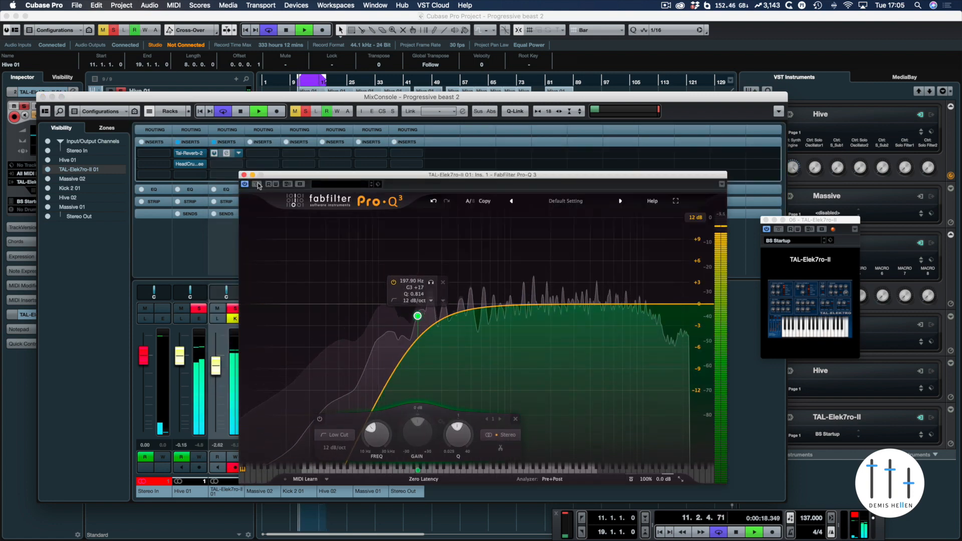
click(245, 175)
- Insert Tal-Reverb-2 in the second insert slot of the TAL-Elek7ro-II 01 channel and set its wet level to -16.8 dB
click(226, 164)
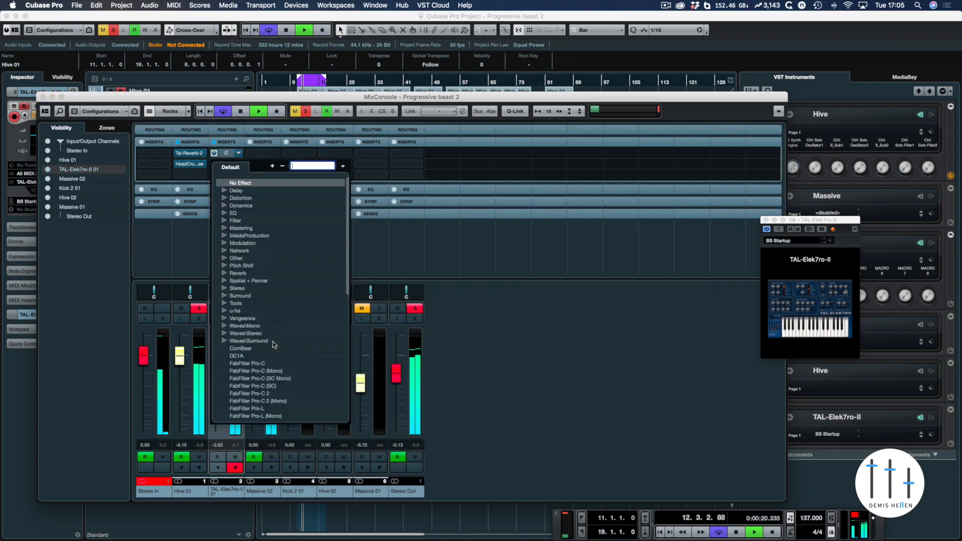
scroll(274, 345, down, 10)
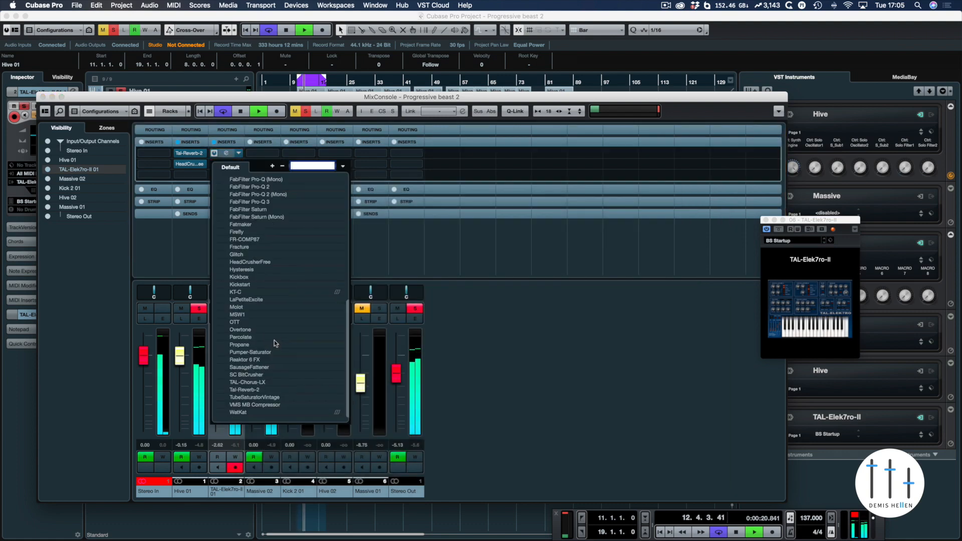
click(239, 391)
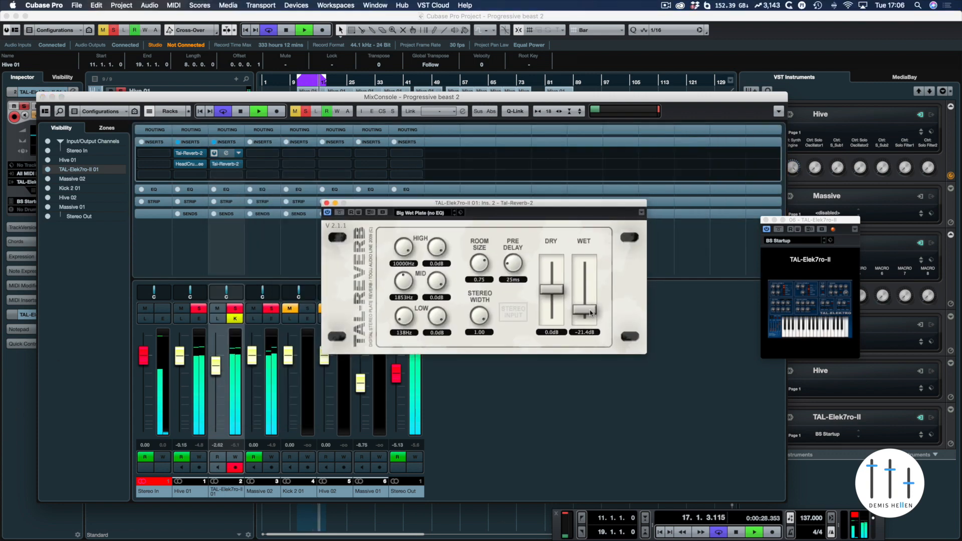
drag(585, 298, 590, 307)
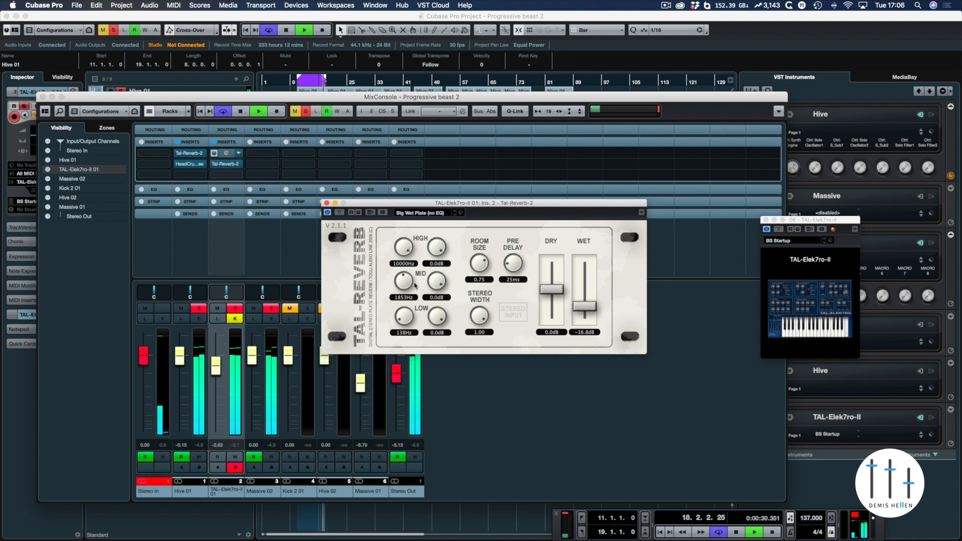
- Set the reverb's low band to 243 Hz and -5.1 dB, enable stereo input, and set room size 0.79 and pre delay 4 ms
drag(428, 328, 433, 387)
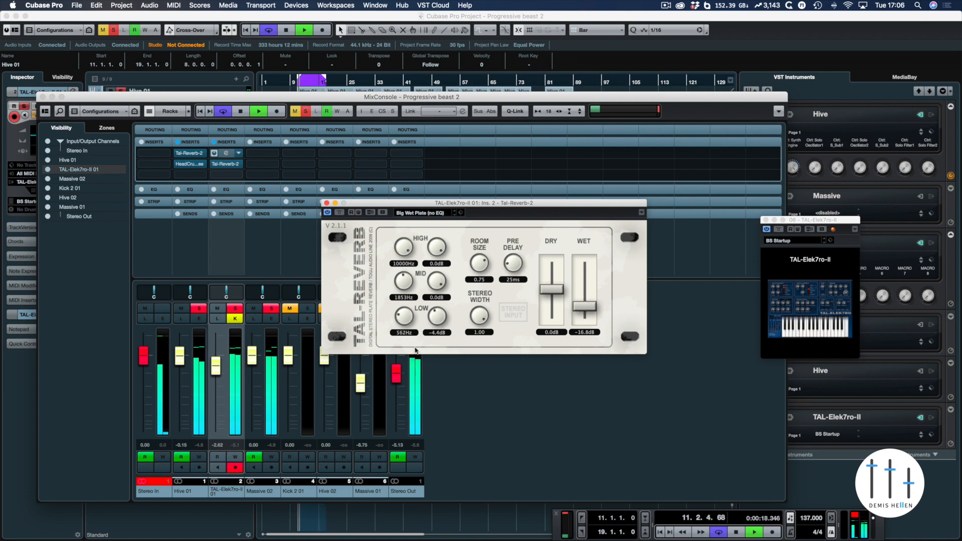
drag(403, 329, 405, 307)
click(511, 311)
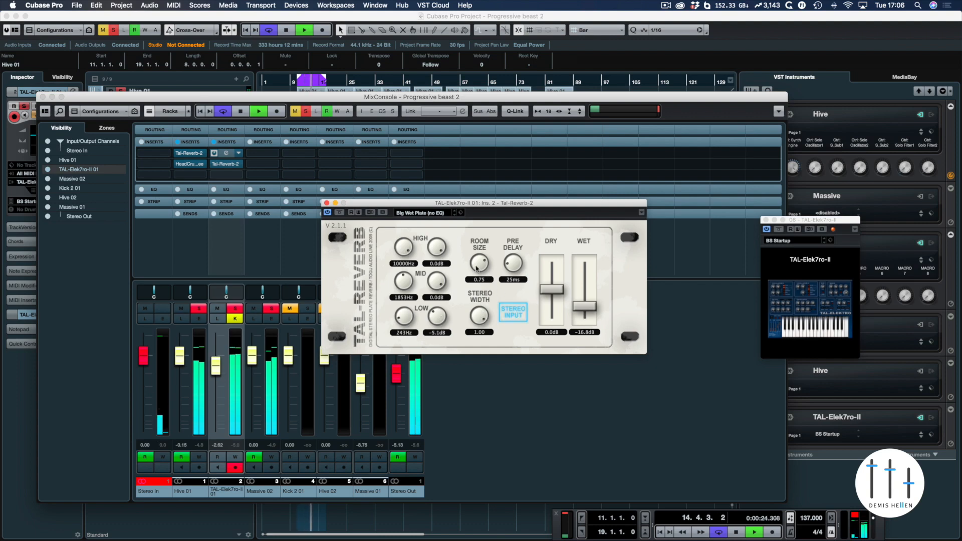
drag(479, 262, 522, 281)
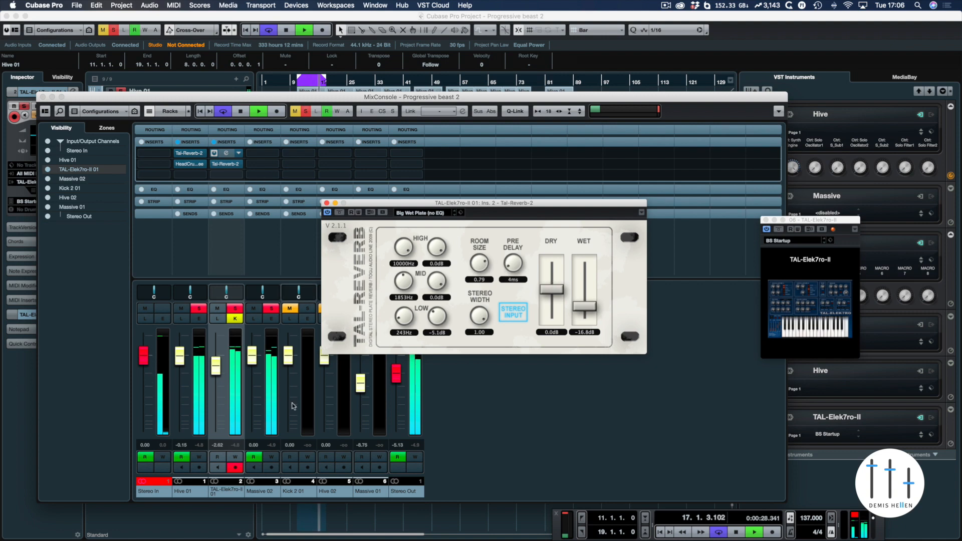
- Unsolo Hive 01 and Massive 02, set the reverb's dry level to 1.6 dB and wet to -10.1 dB, and close it
click(199, 309)
click(199, 308)
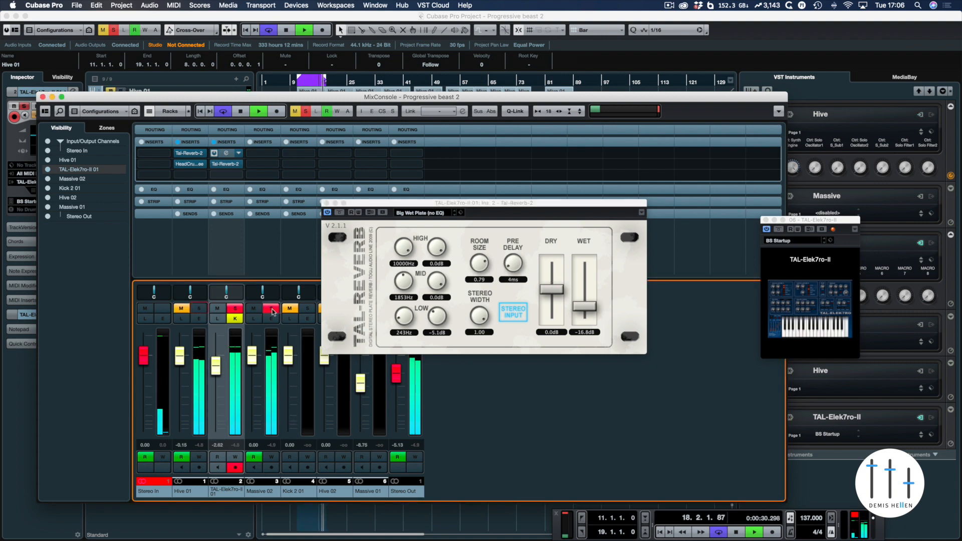
click(271, 308)
drag(587, 307, 555, 289)
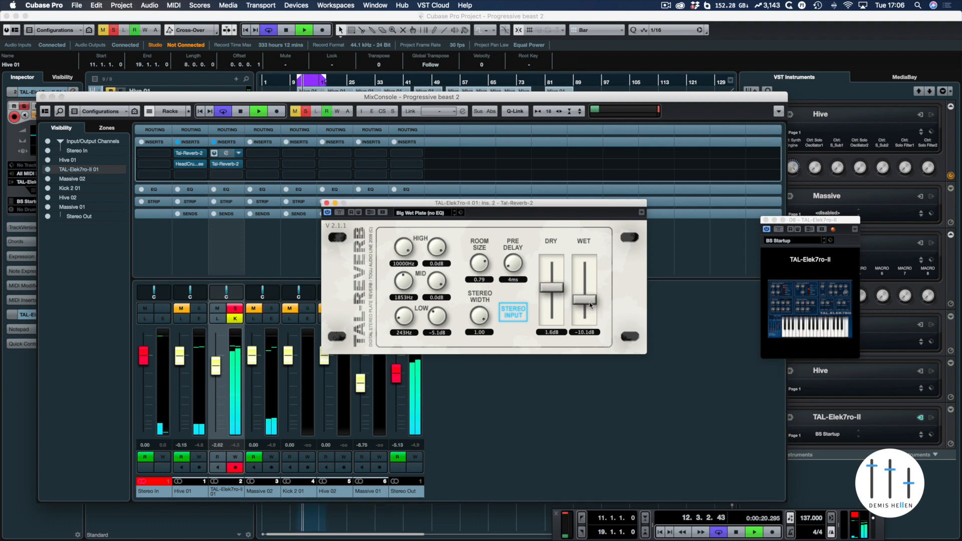
click(326, 203)
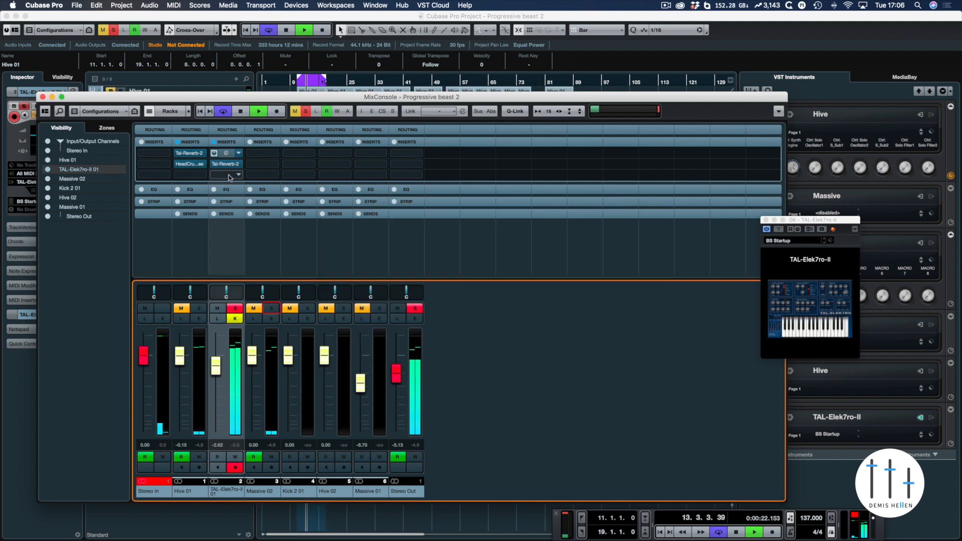
- Insert TubeSaturatorVintage in the third insert slot of the TAL-Elek7ro-II 01 channel and set its drive to 5.7
click(229, 175)
scroll(262, 363, down, 10)
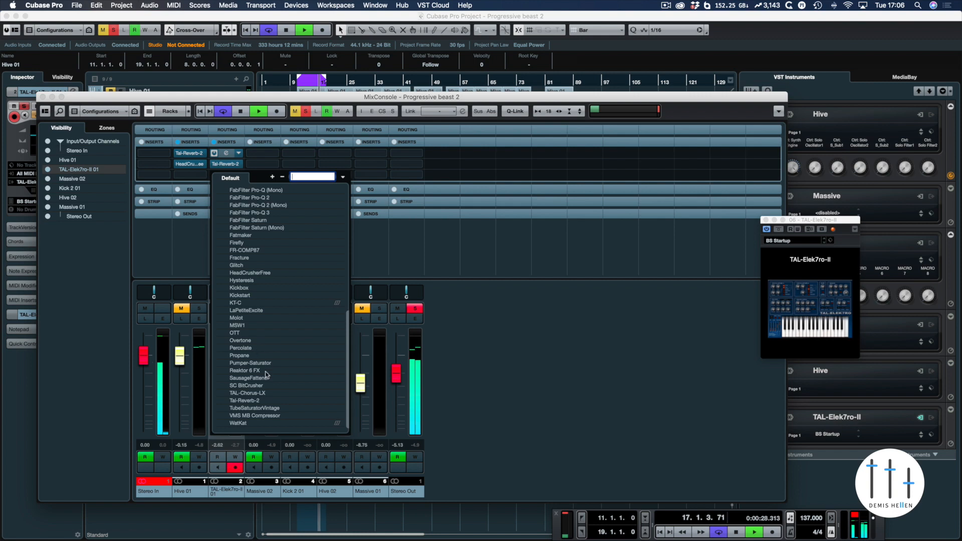
click(254, 408)
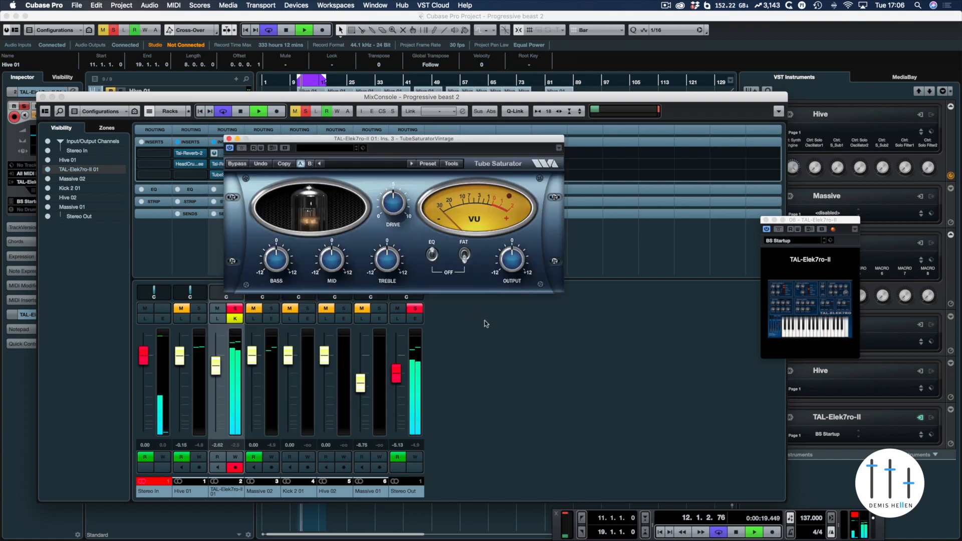
drag(390, 205, 391, 201)
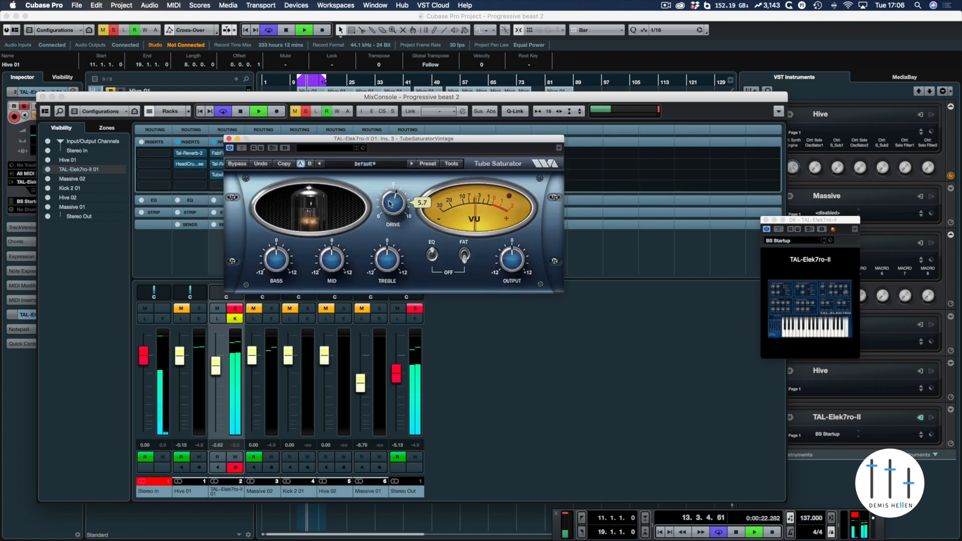
- Set the Tube Saturator's mid to 3.0 dB and treble to 3.4 dB, and close the plug-in window
drag(329, 261, 328, 256)
drag(388, 250, 389, 246)
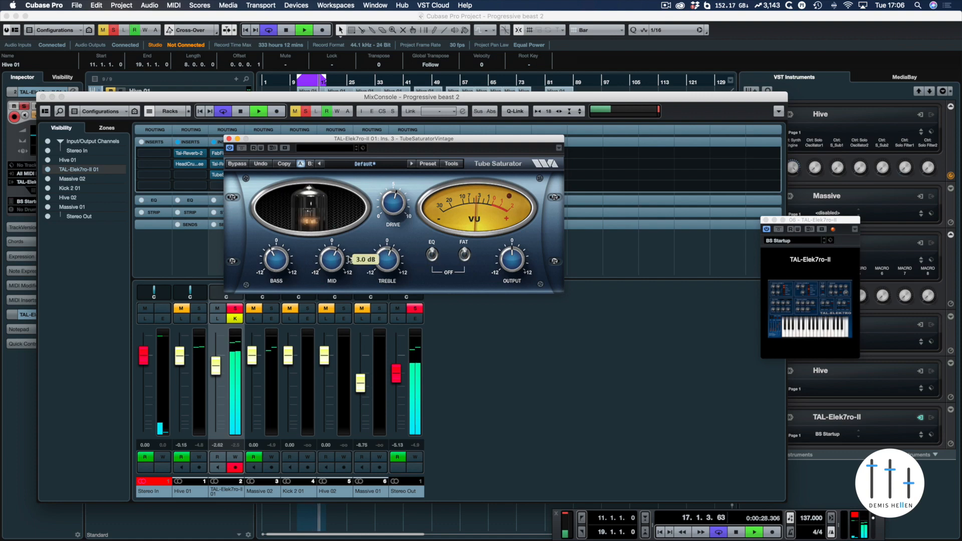
drag(393, 258, 396, 254)
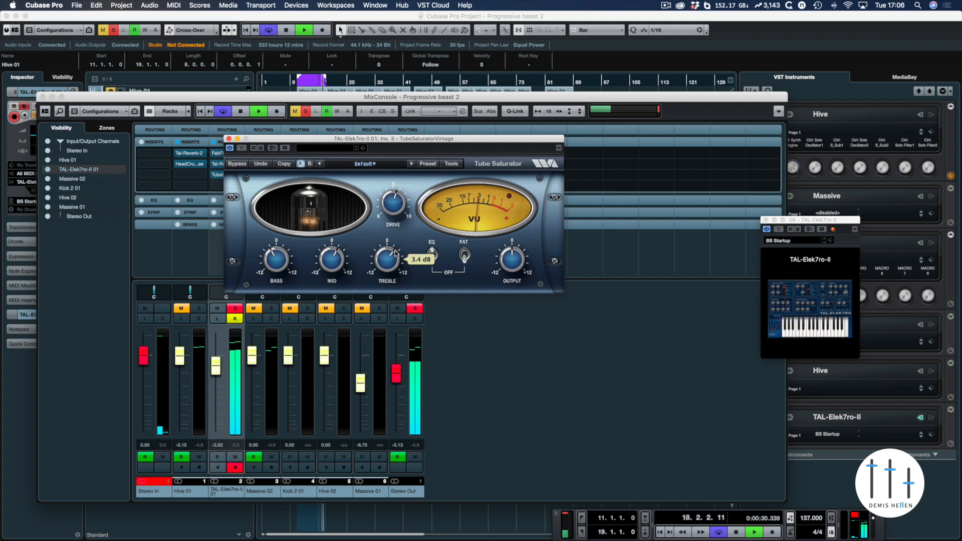
mouse_move(397, 197)
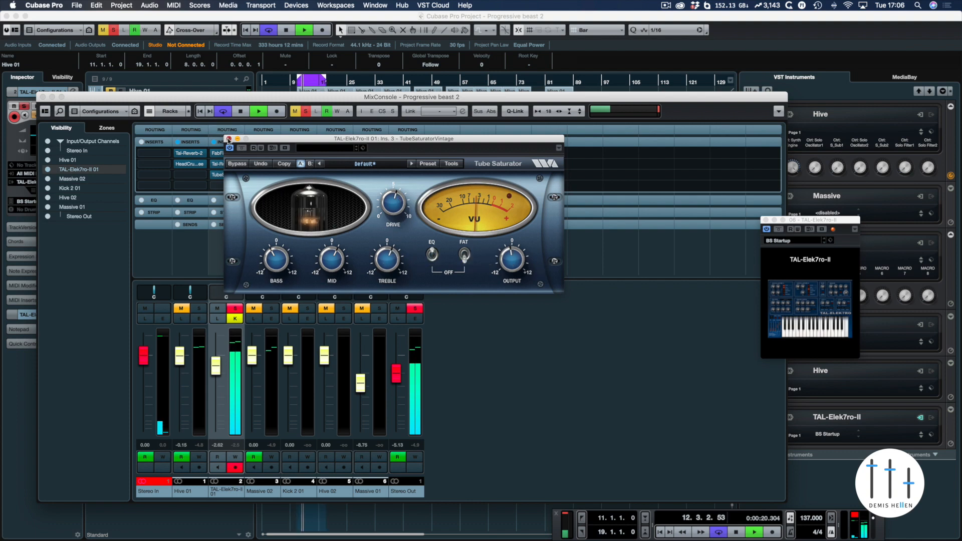
click(229, 139)
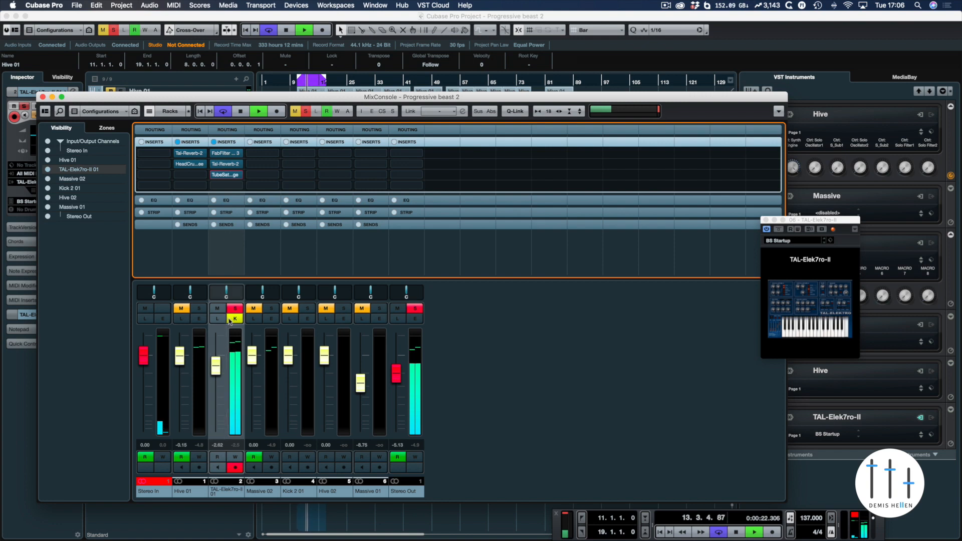
- Compare the TAL-Elek7ro-II 01 channel with its inserts bypassed and active again, and close the MixConsole
click(214, 142)
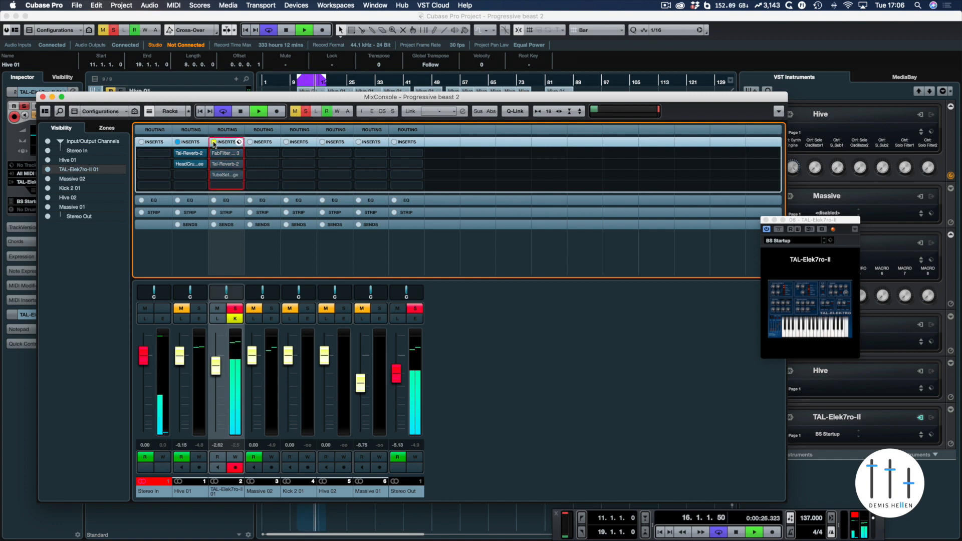
click(214, 142)
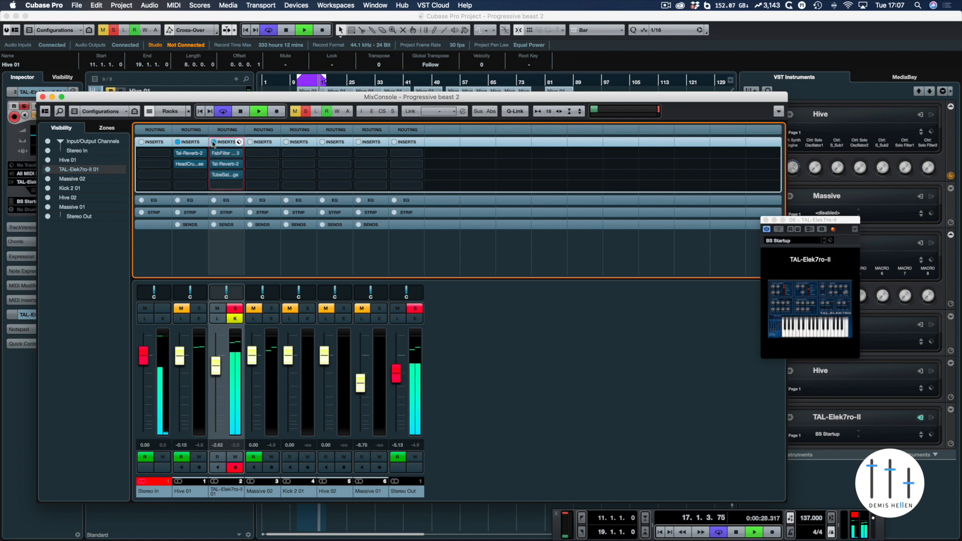
click(43, 96)
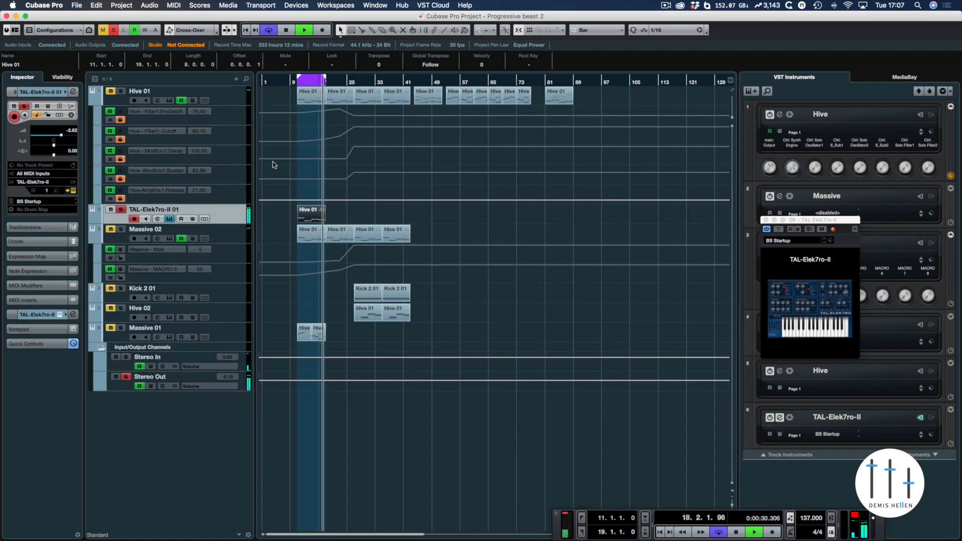
- Stop playback, bring up the TAL-Elek7ro-II synth panel and play the loop to listen to the synth
key(space)
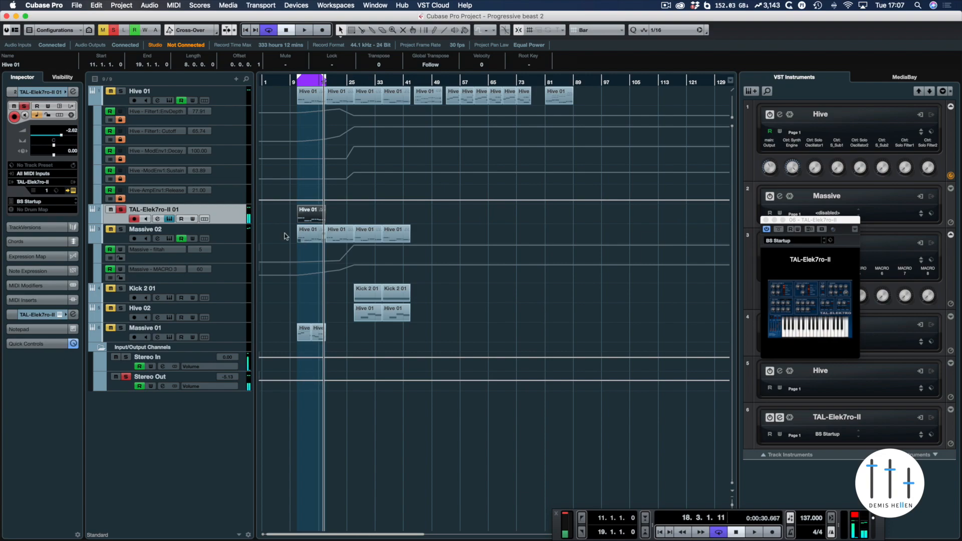
click(829, 307)
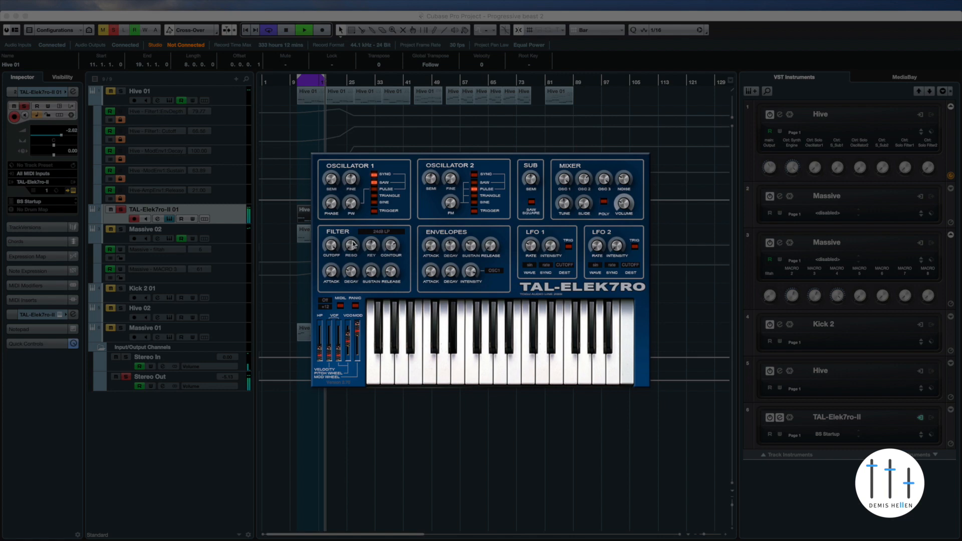
key(space)
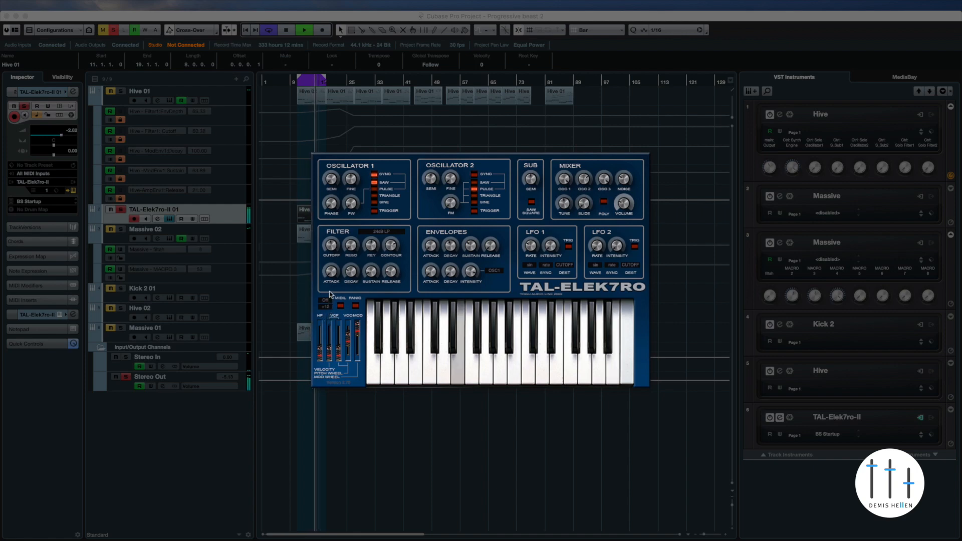
- Move the Hive 01 part on the TAL-Elek7ro-II 01 track to bar 27 and set the loop range to it
click(310, 215)
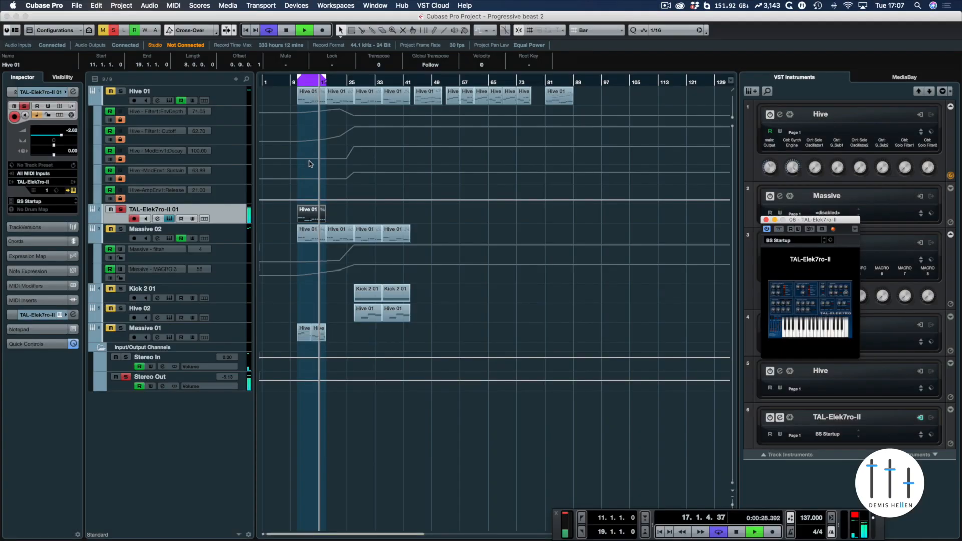
drag(310, 214, 368, 218)
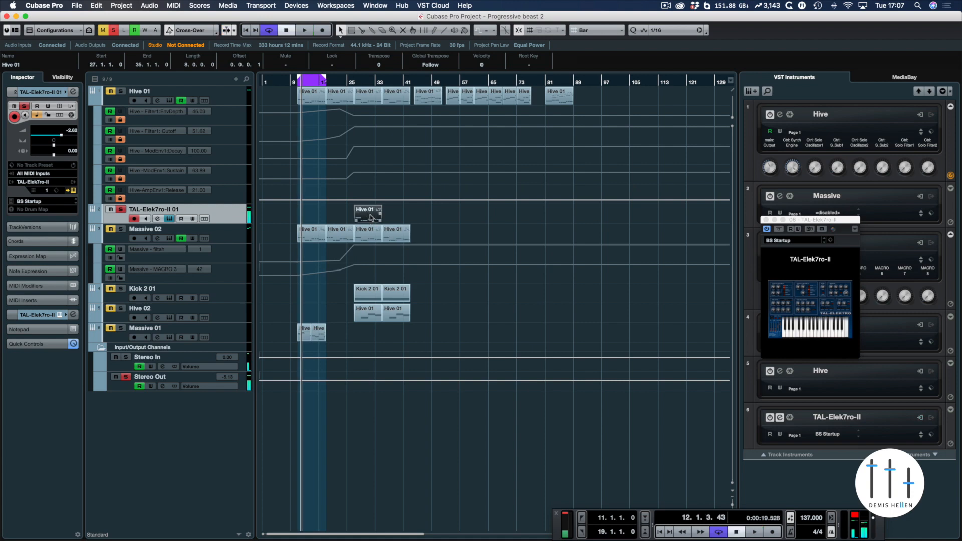
key(p)
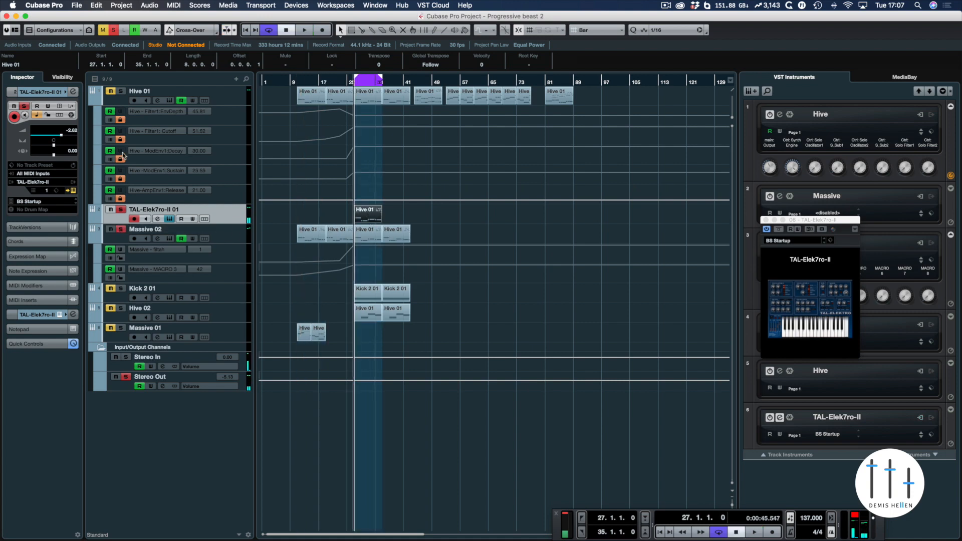
- Unsolo TAL-Elek7ro-II 01, audition the loop with Massive 02 soloed, and switch the solo to Hive 01 for playback
click(123, 211)
key(space)
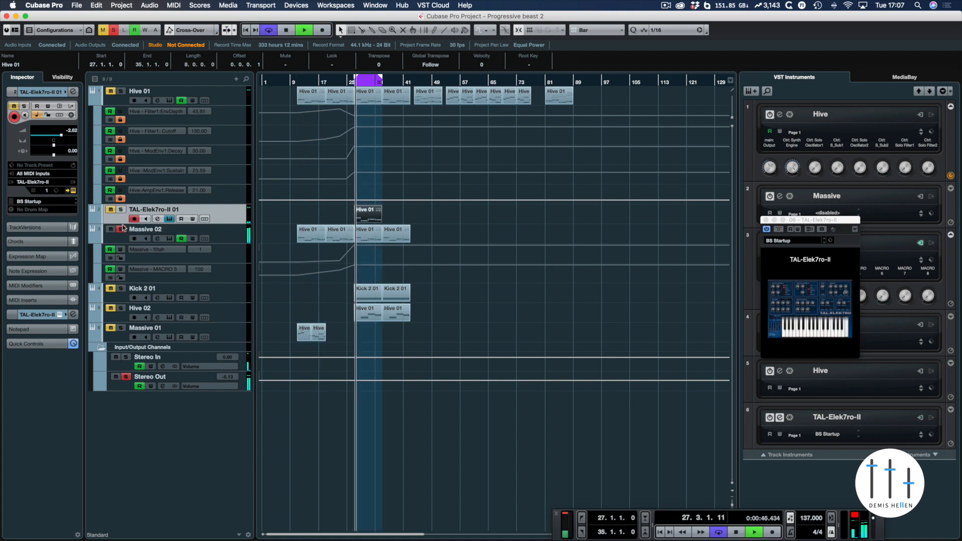
key(space)
click(120, 91)
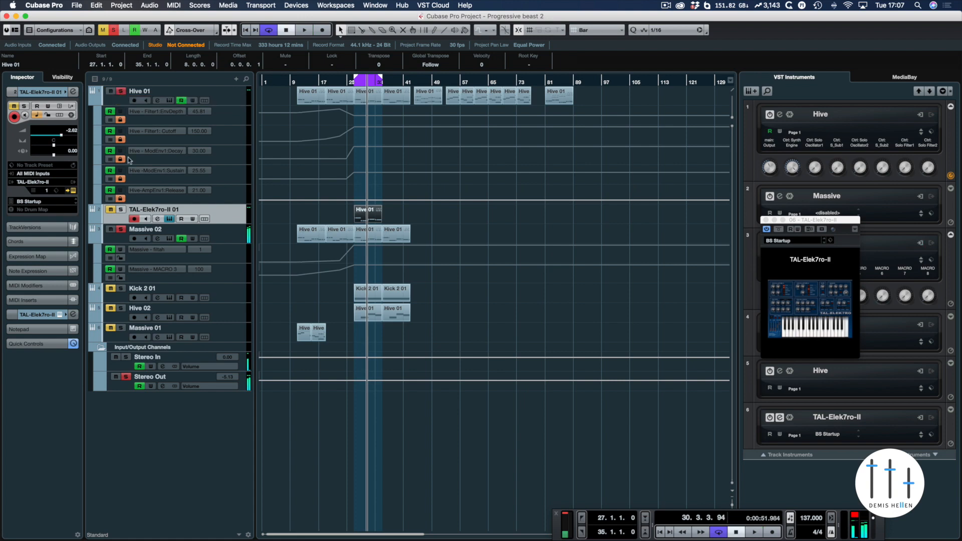
key(space)
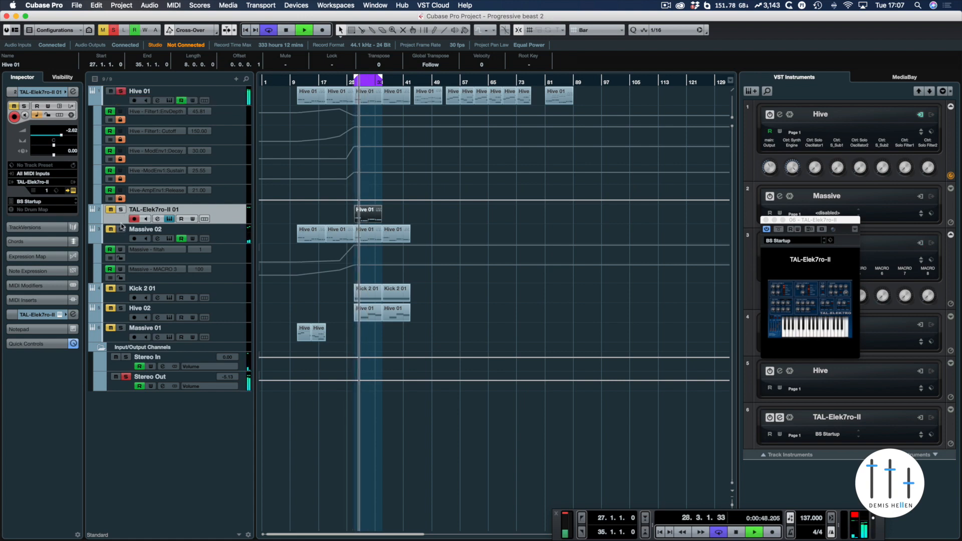
- Audition TAL-Elek7ro-II 01 with Hive 01 and Massive 02 soloed, leave only TAL-Elek7ro-II 01 soloed, and close its synth window
key(space)
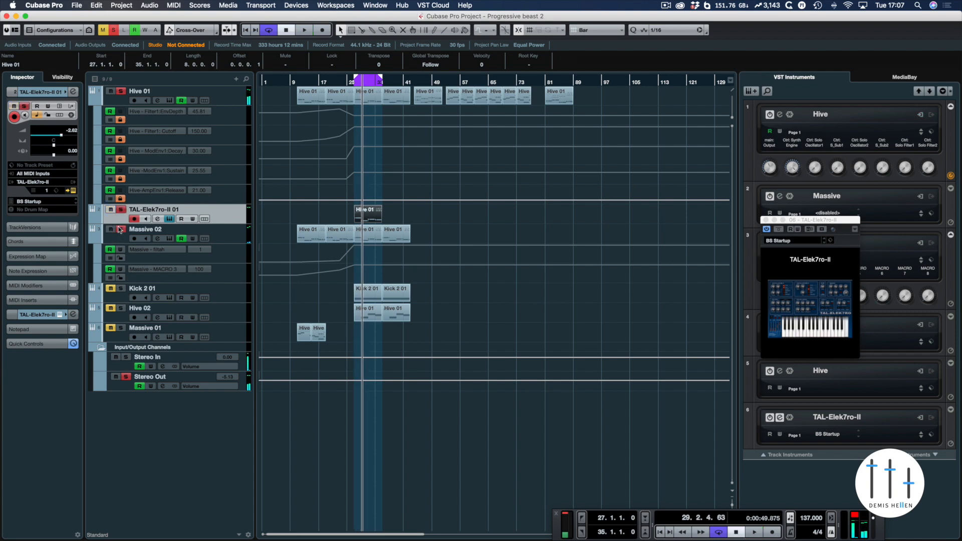
key(space)
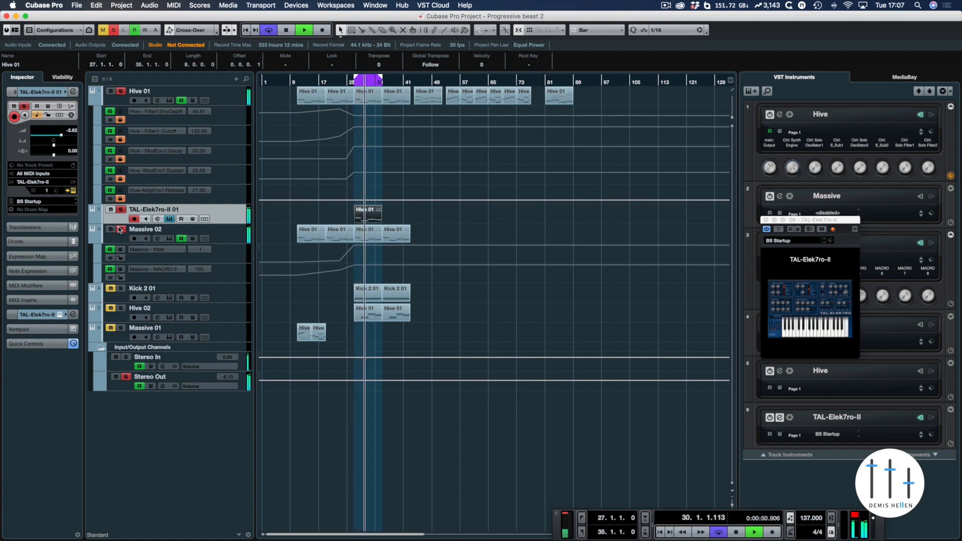
click(810, 307)
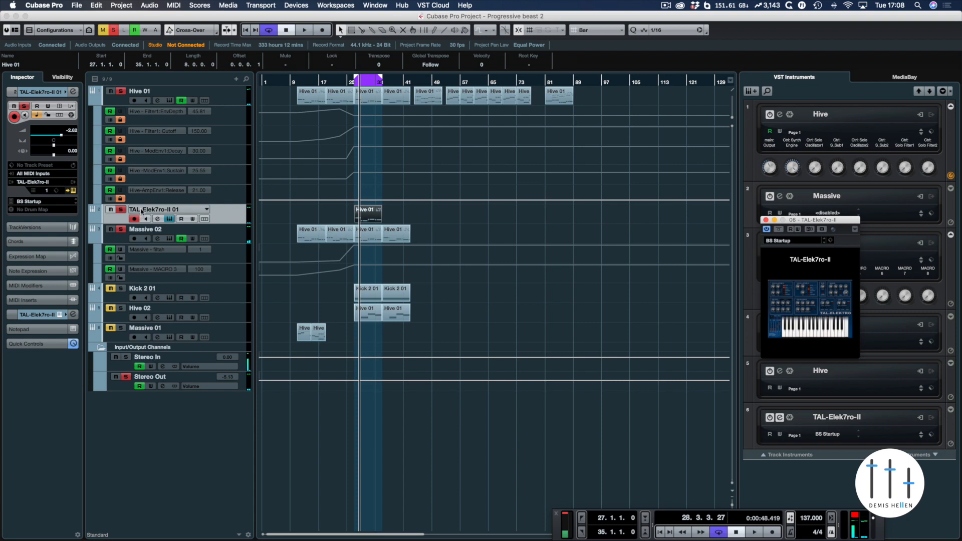
click(120, 231)
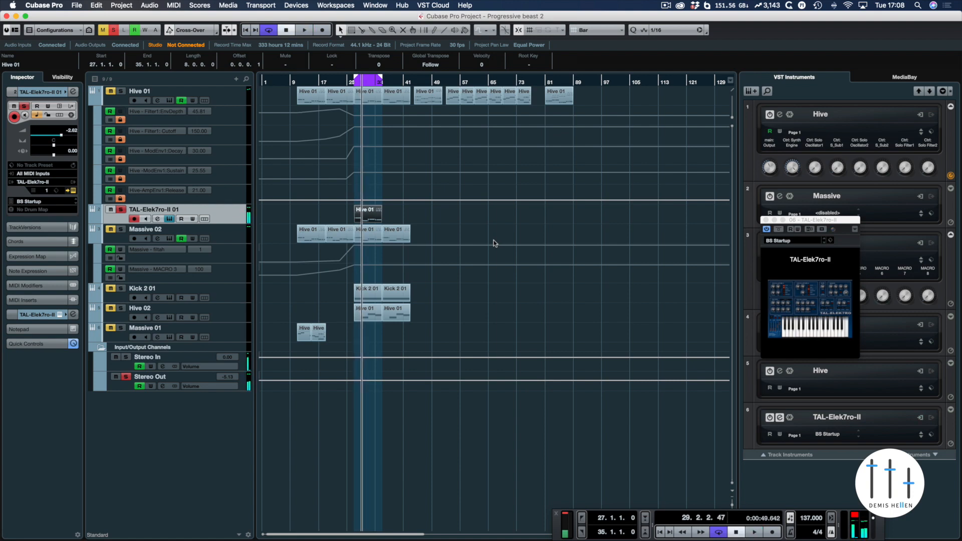
click(763, 220)
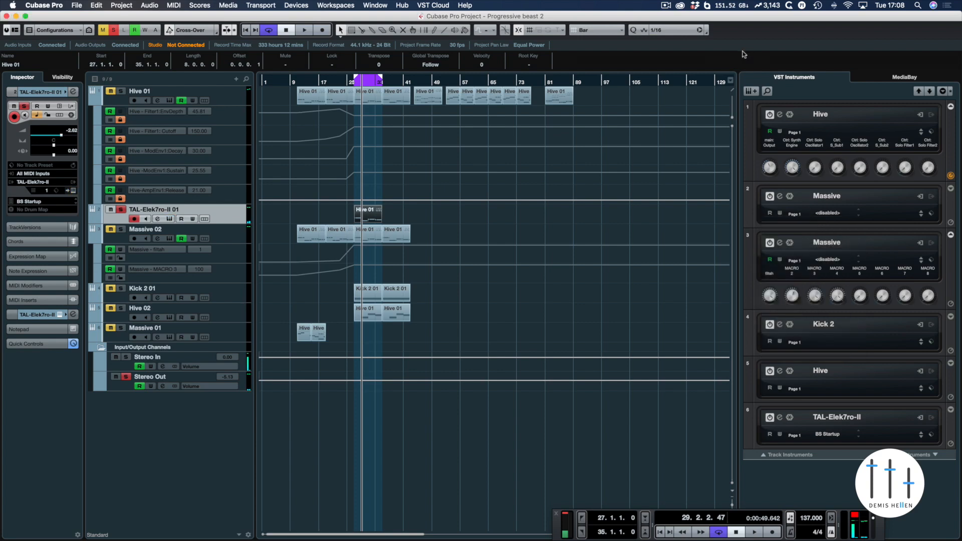
- Add a second instrument track that uses TAL-Elek7ro-II and is routed to Stereo Out
click(751, 91)
click(422, 129)
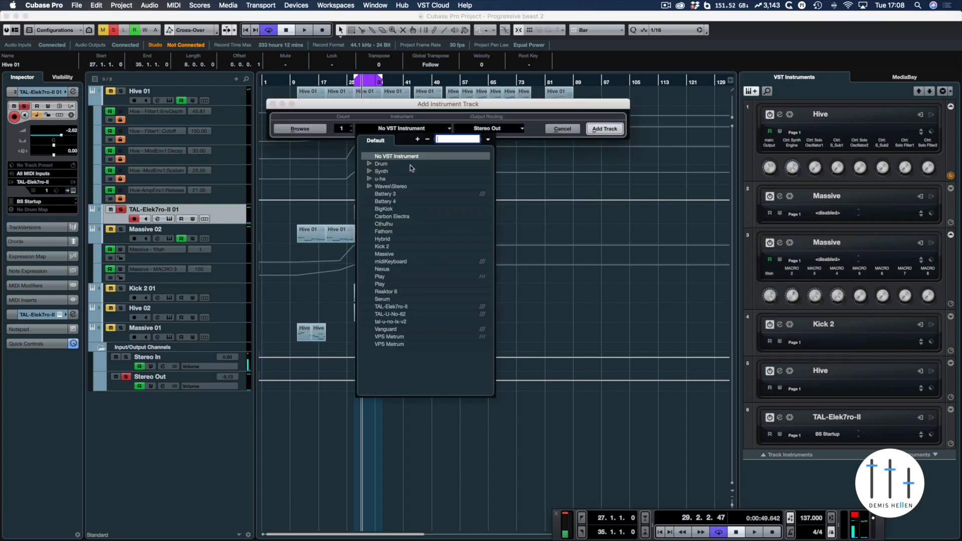
click(395, 307)
click(596, 131)
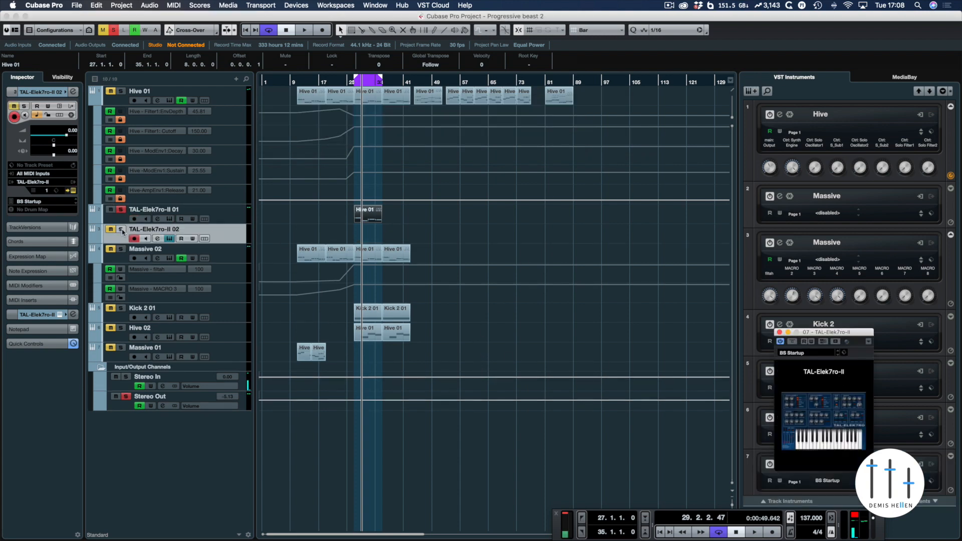
- Switch the solo to TAL-Elek7ro-II 02, copy the bar 27 part from the Hive 02 track onto it, and play the loop
click(121, 230)
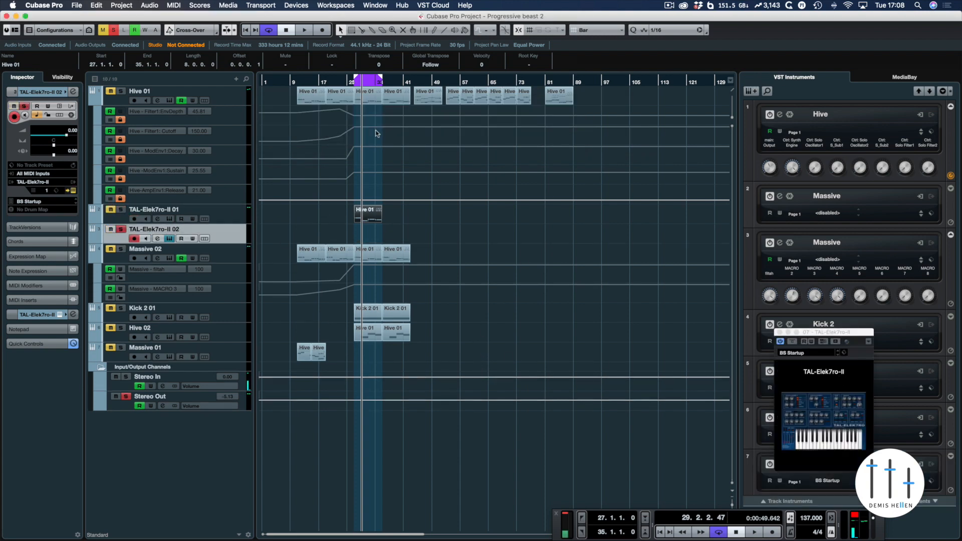
drag(368, 332, 365, 235)
key(space)
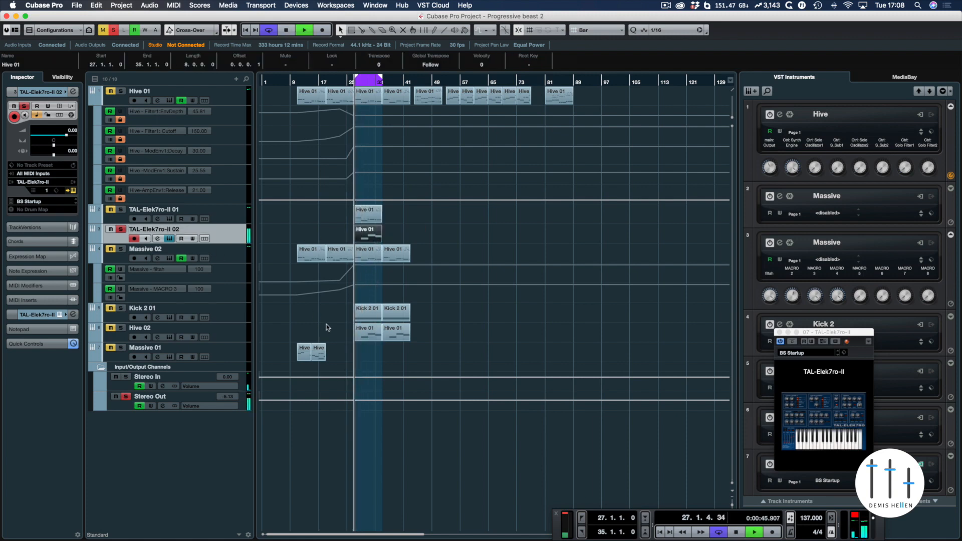
- Bring up the TAL-Elek7ro-II 02 synth panel, toggle the sub oscillator's waveform switch, and set Oscillator 2 to Pulse
click(831, 420)
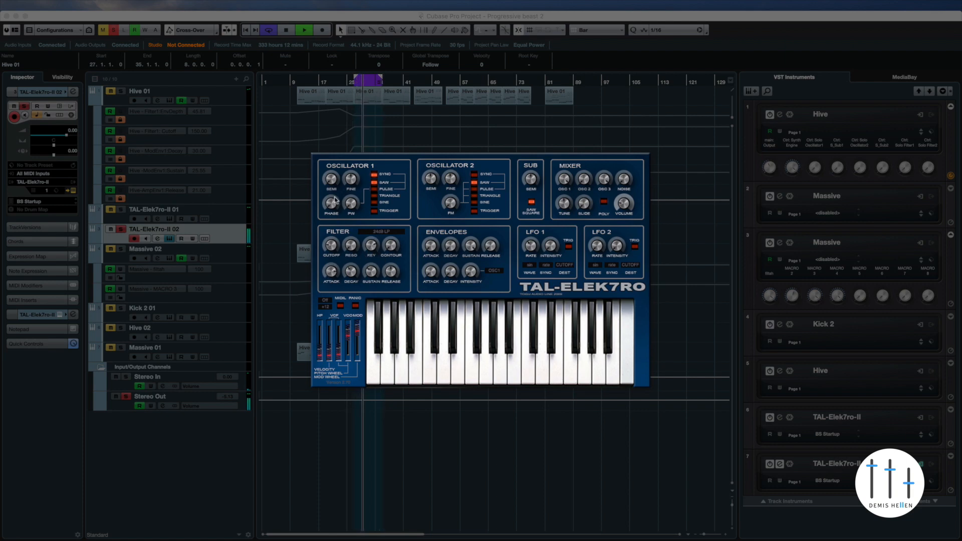
click(531, 203)
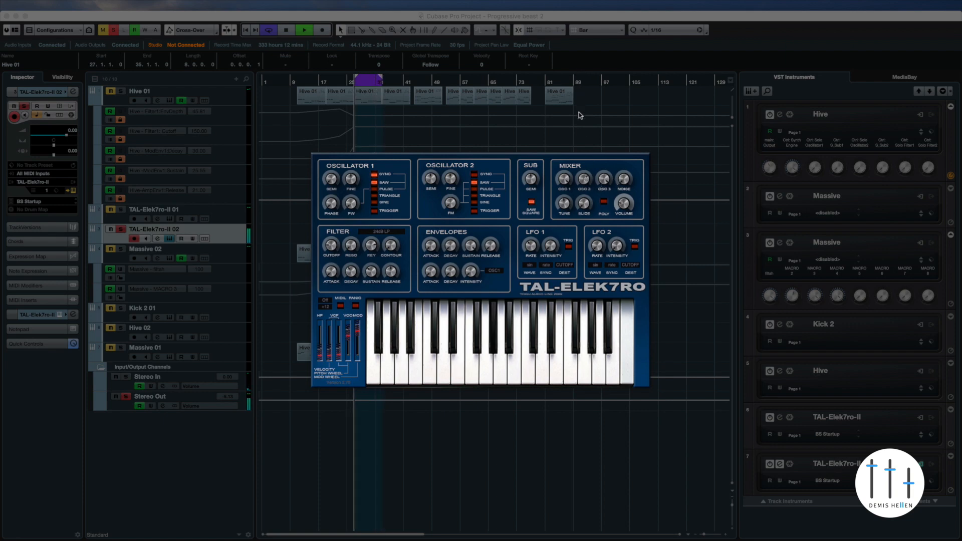
click(475, 190)
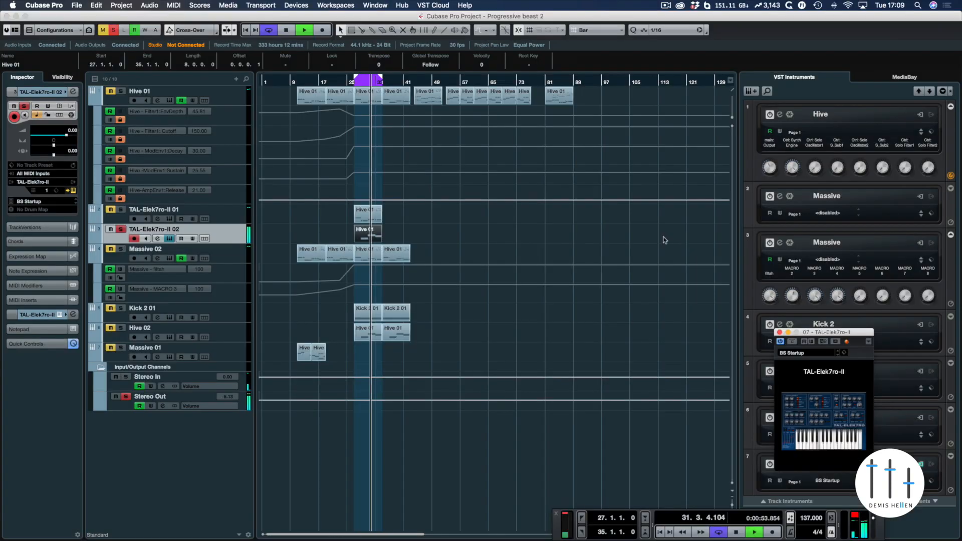
- Audition TAL-Elek7ro-II 02 together with Kick 2 01, then stop playback and unsolo the kick
click(121, 308)
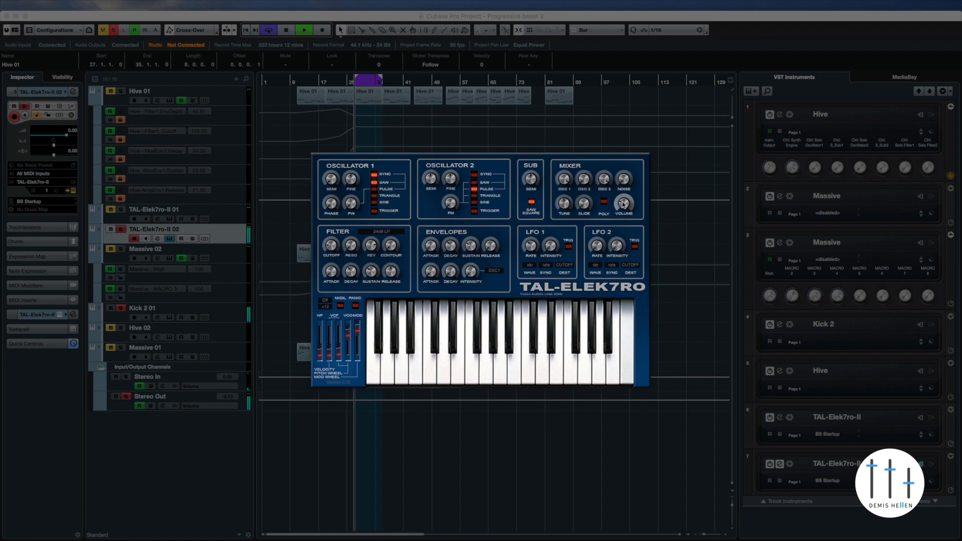
key(space)
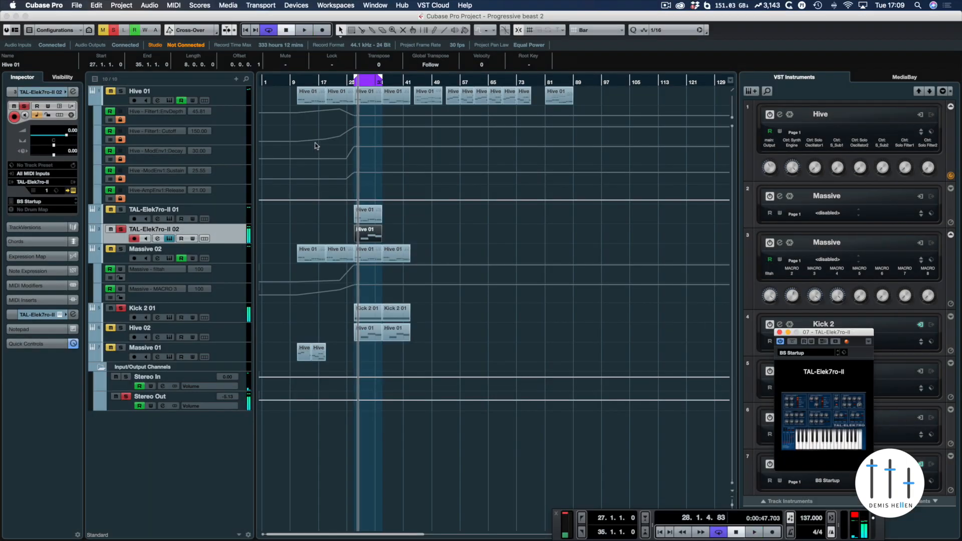
click(119, 309)
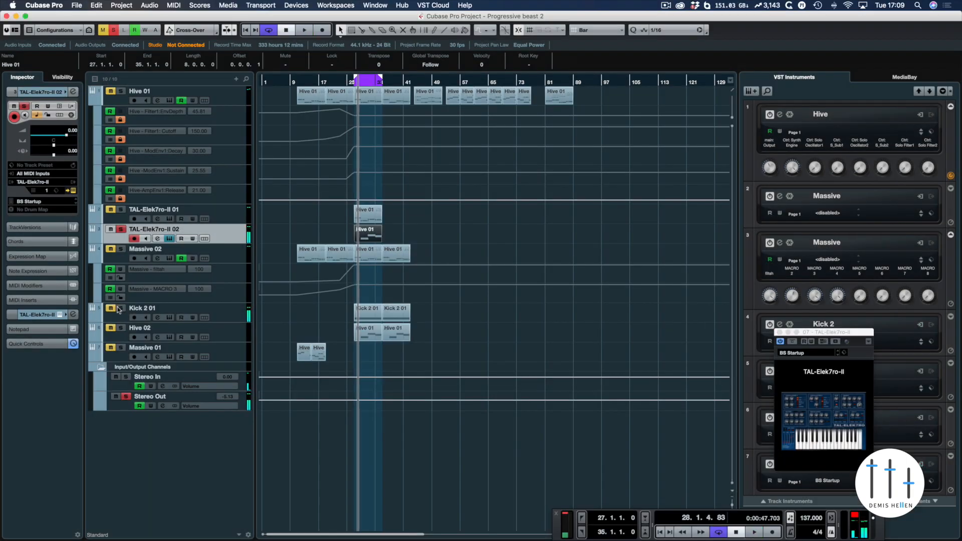
- Solo Massive 02 alongside TAL-Elek7ro-II 02, play the loop, and add Kick 2 01 to the soloed tracks
click(121, 249)
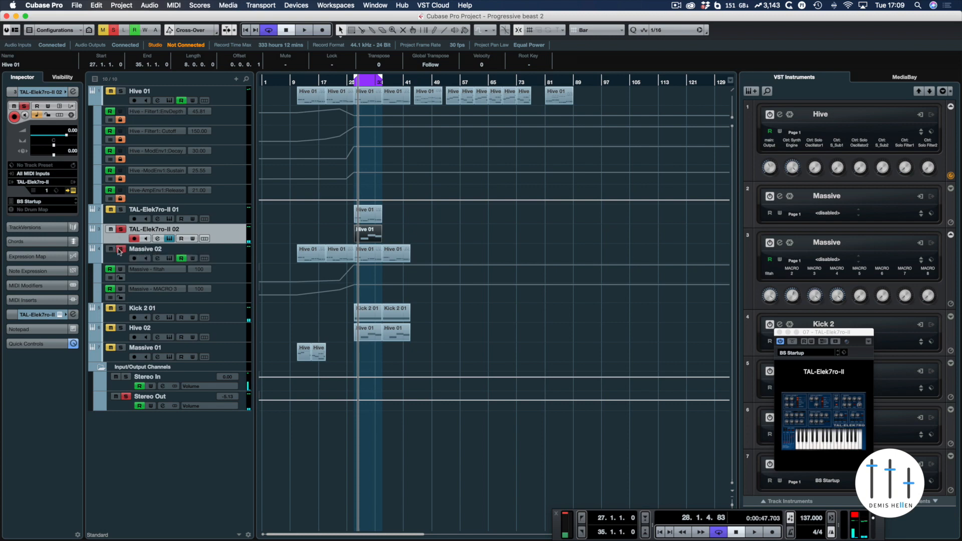
key(space)
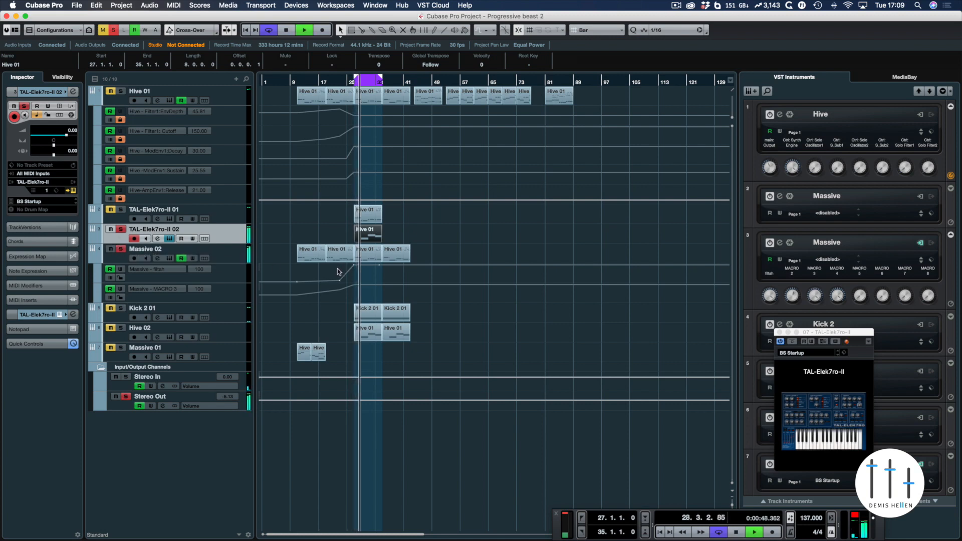
click(120, 308)
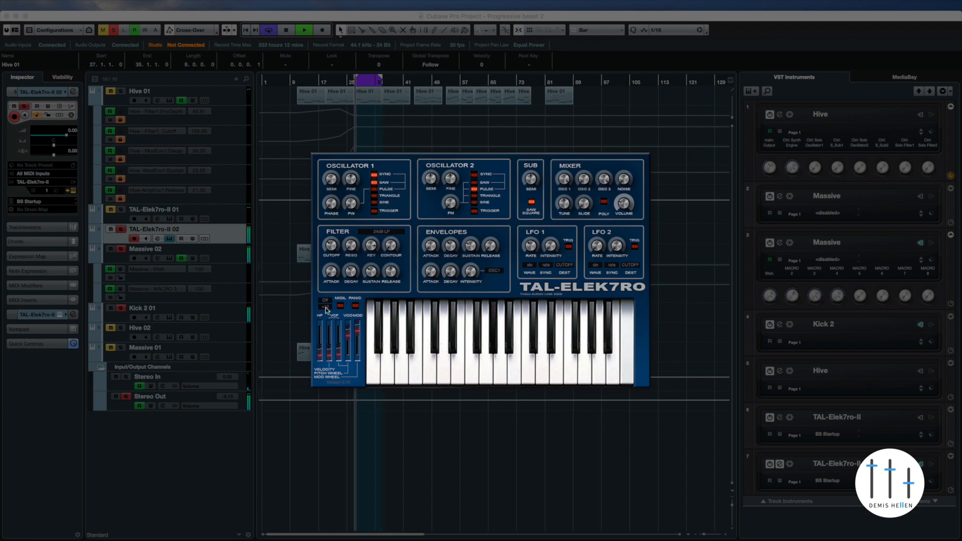
- Set the synth's transpose value to +24 and Oscillator 1 to Pulse, with Massive 02 and Kick 2 01 unsoloed
click(326, 307)
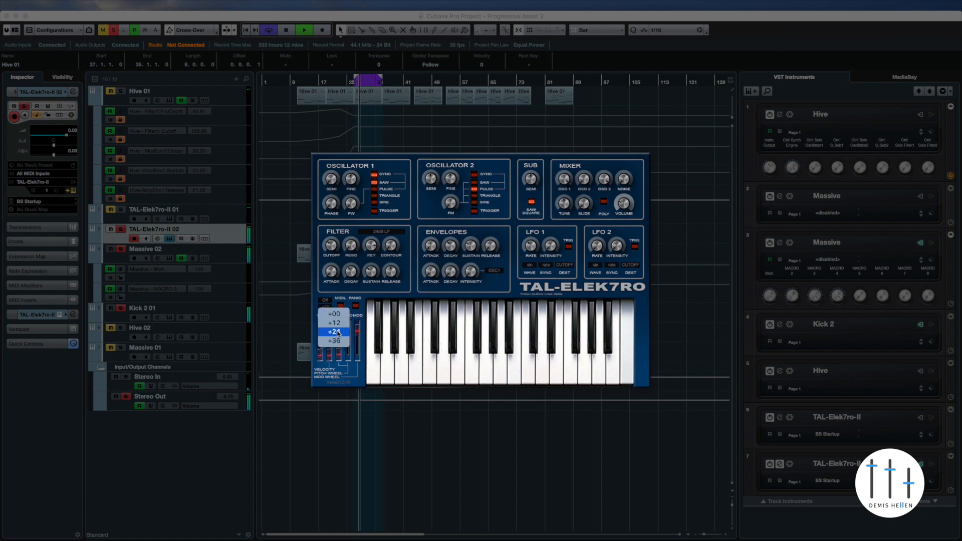
click(338, 332)
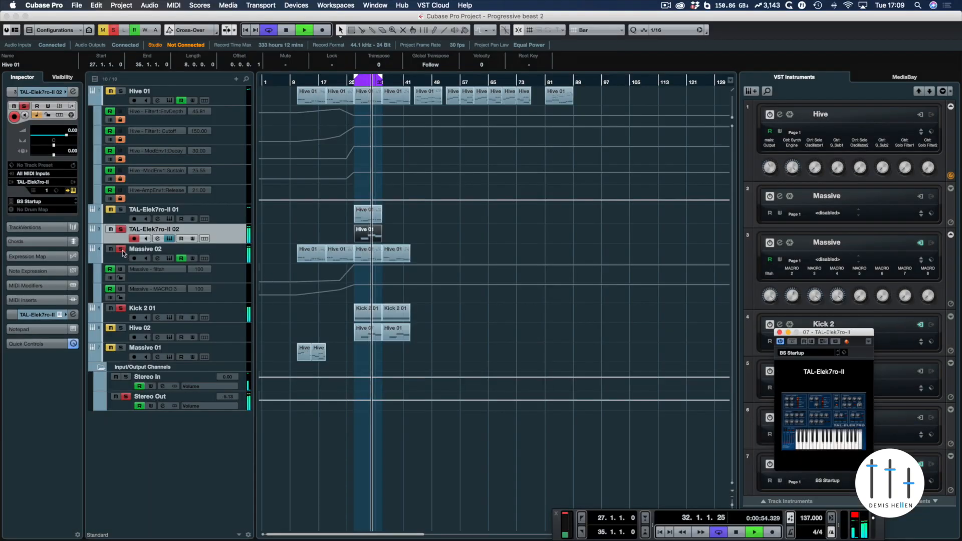
click(122, 250)
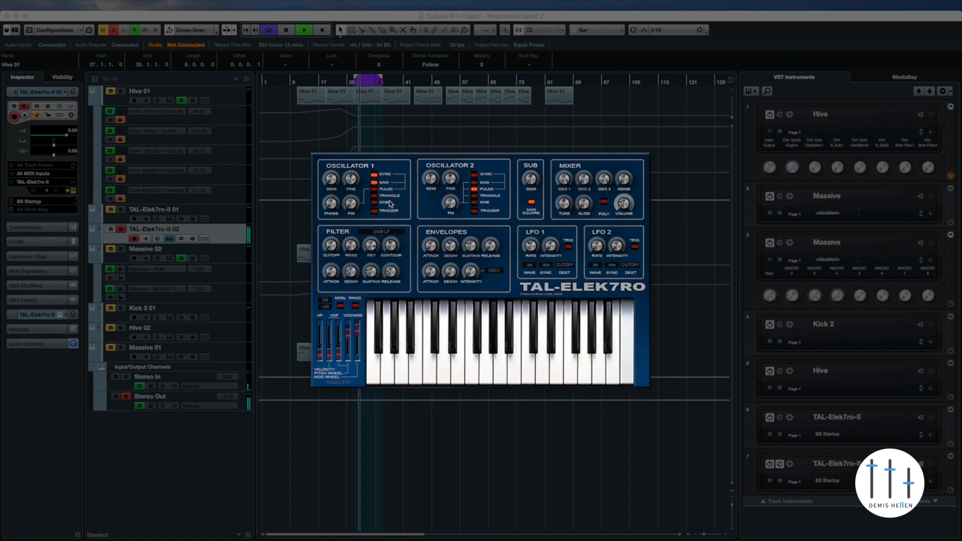
click(374, 190)
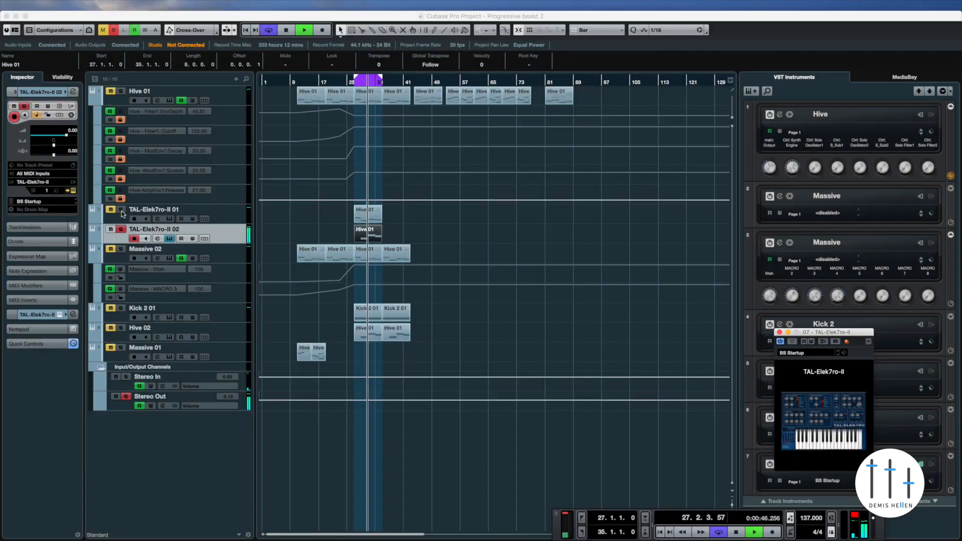
- Compare TAL-Elek7ro-II 01 and 02 by switching their solos during playback, and check the synth panel
click(121, 210)
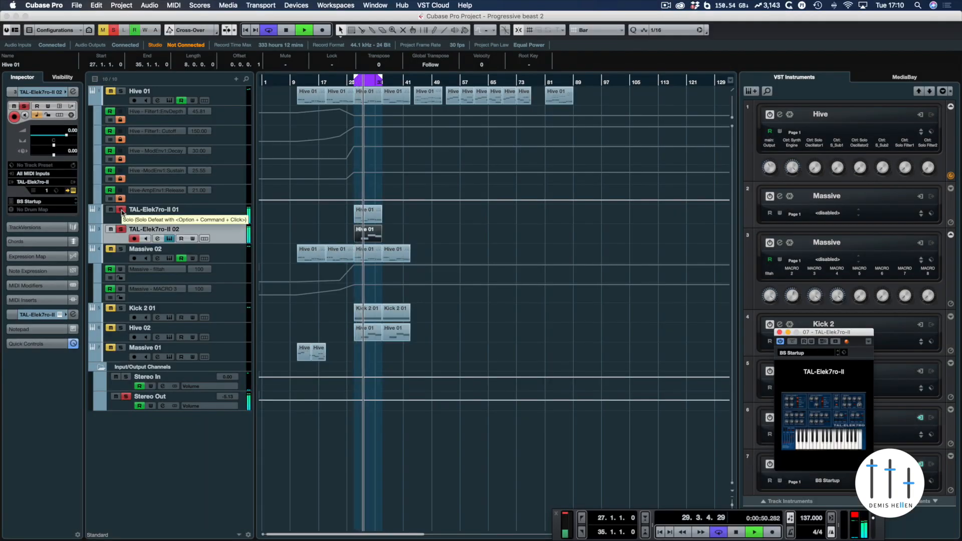
click(122, 210)
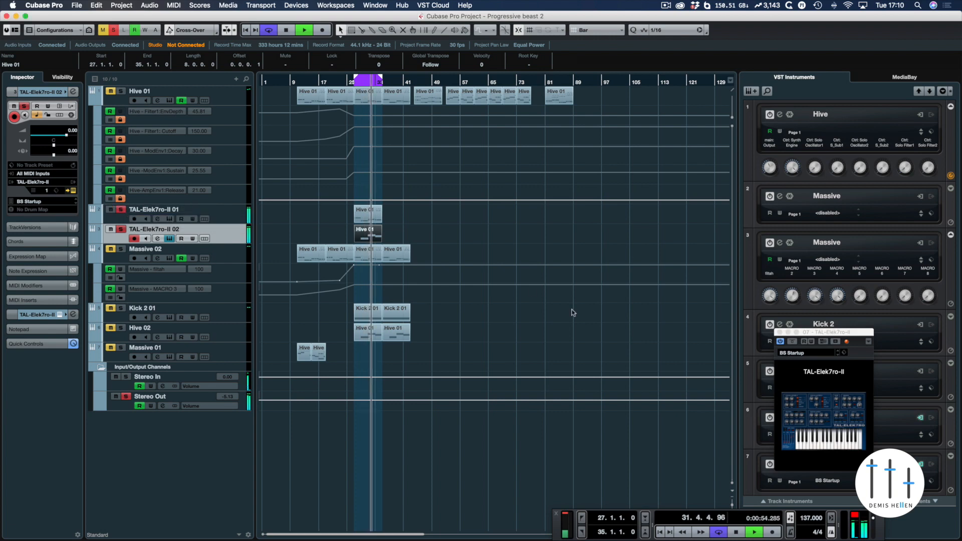
click(816, 418)
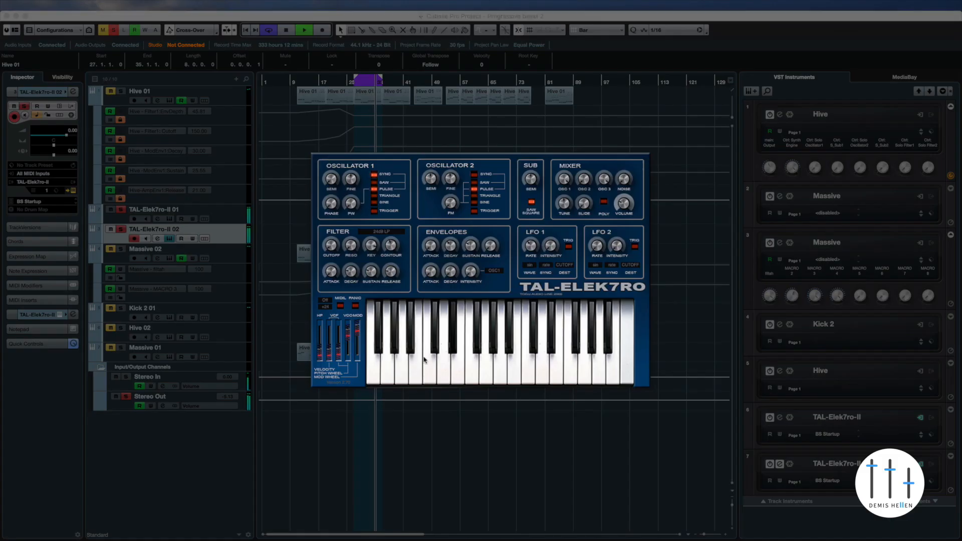
click(121, 232)
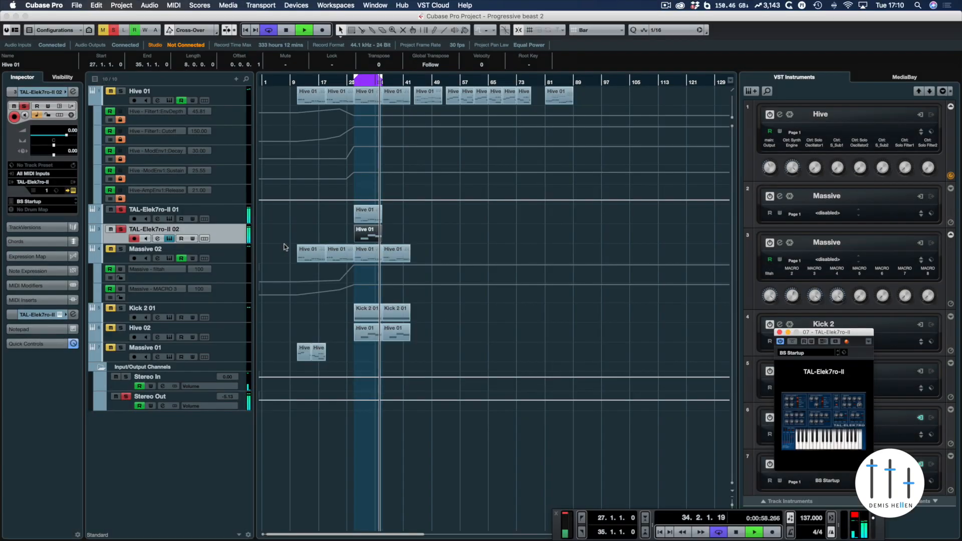
click(121, 230)
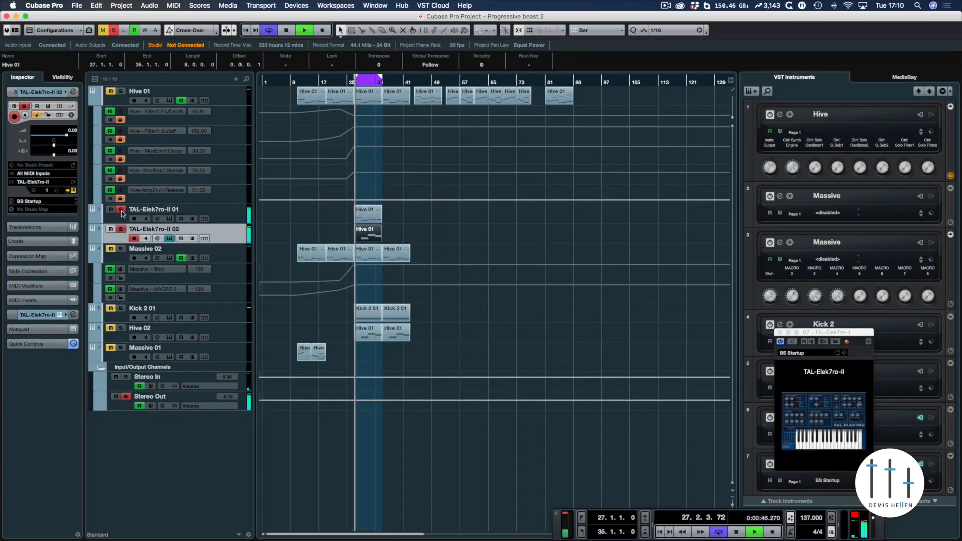
- Solo Hive 02 with TAL-Elek7ro-II 02, lower TAL-Elek7ro-II 02 to -3.79 dB in the MixConsole, close it and stop playback
click(120, 328)
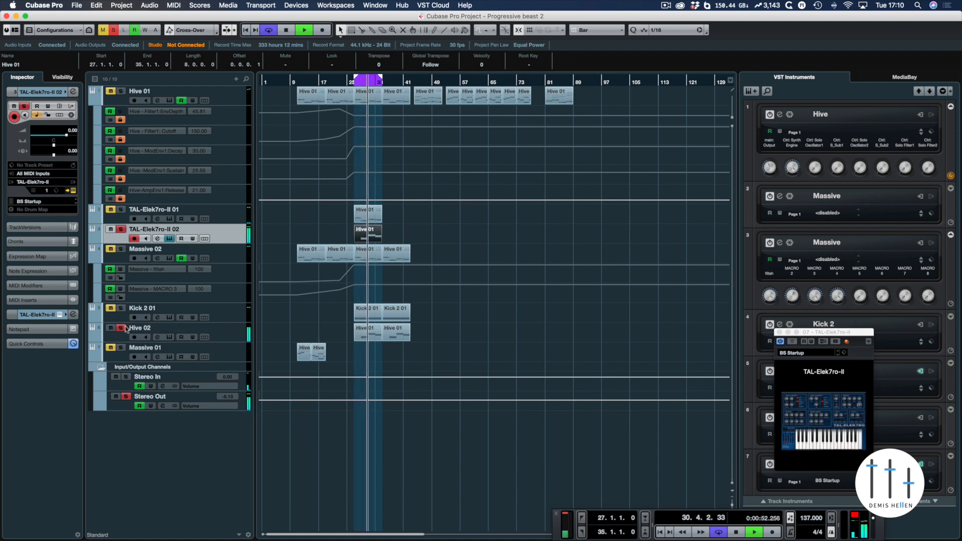
key(F3)
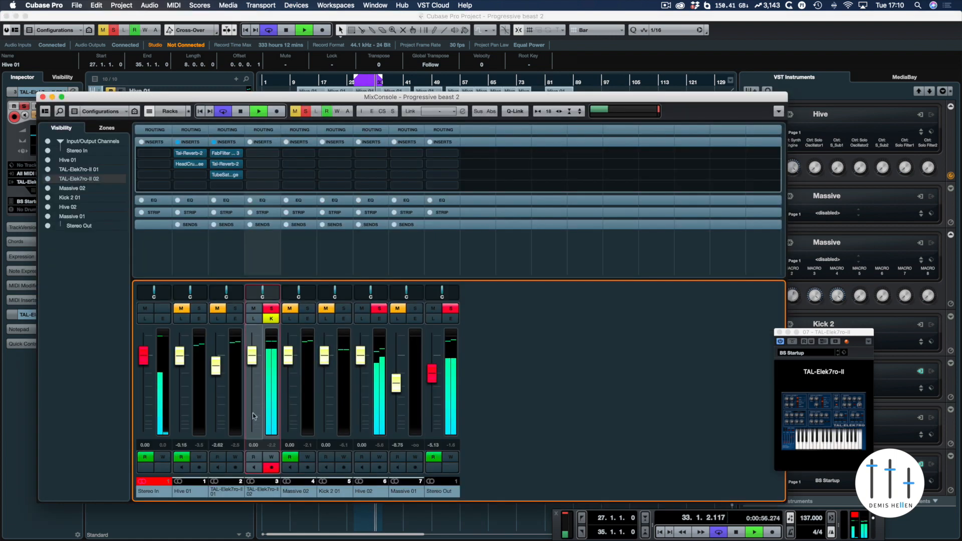
drag(253, 356, 257, 371)
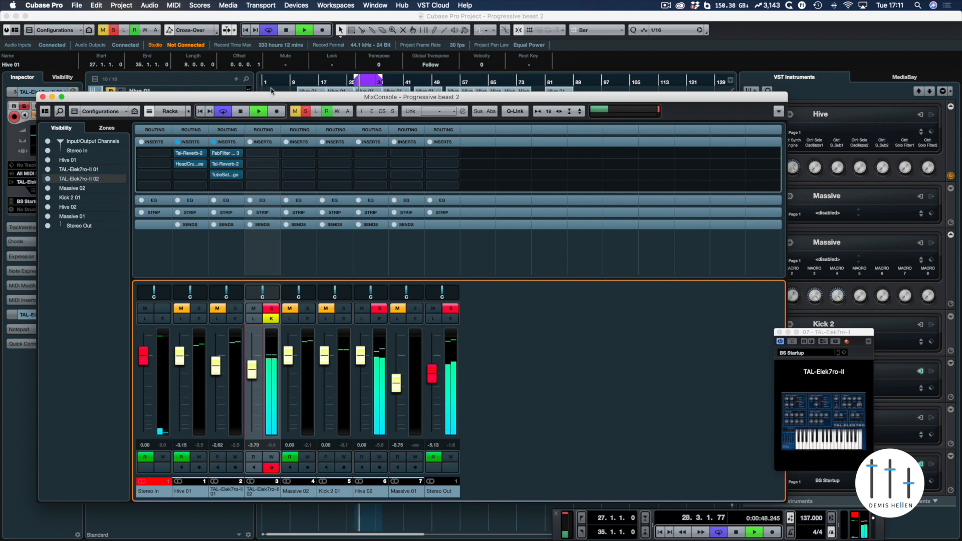
key(F3)
key(space)
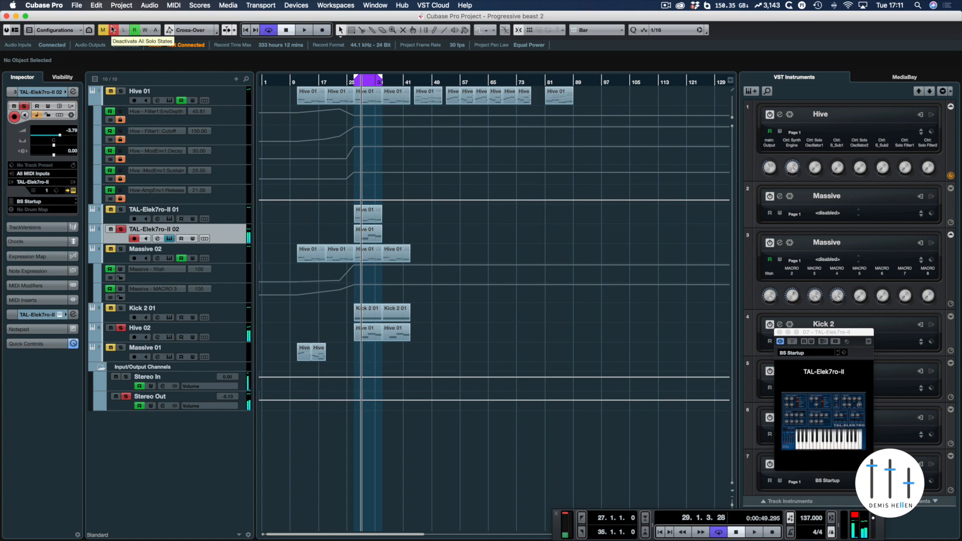
- Play the loop and compare TAL-Elek7ro-II 02 with and without Hive 02 soloed, closing and reopening the synth window
key(space)
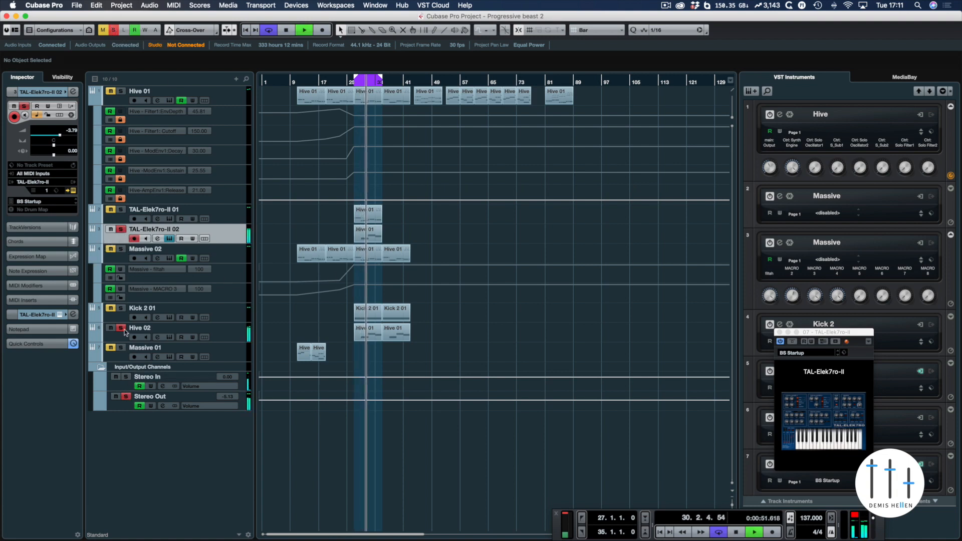
click(60, 314)
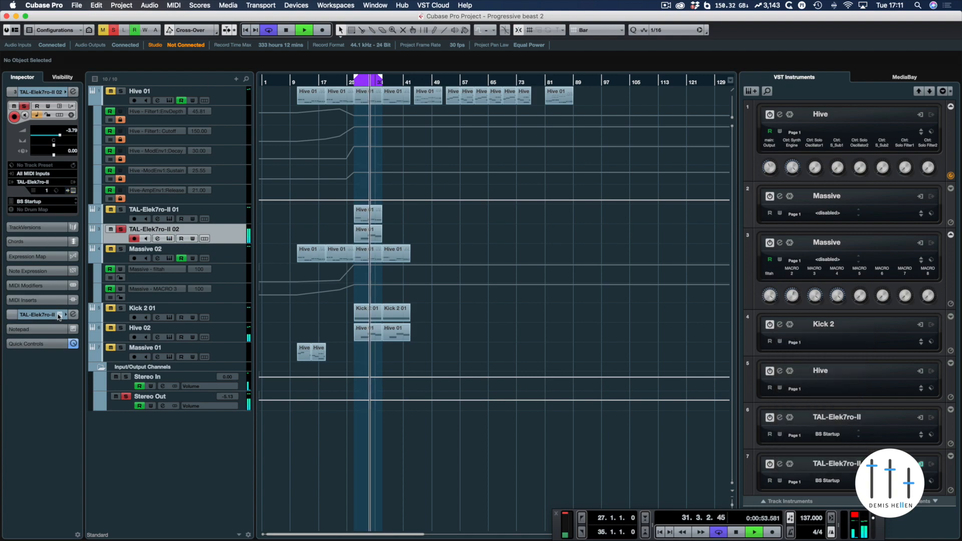
click(60, 315)
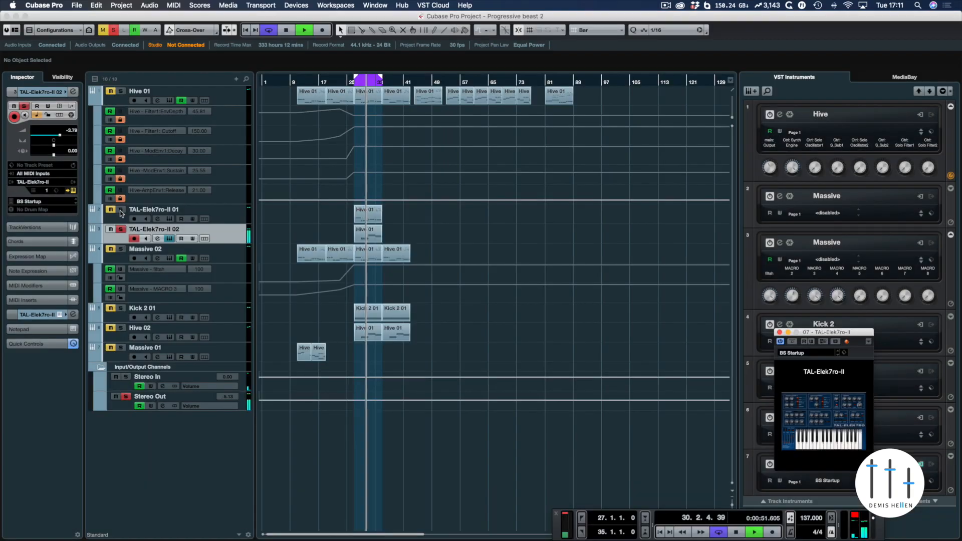
click(121, 328)
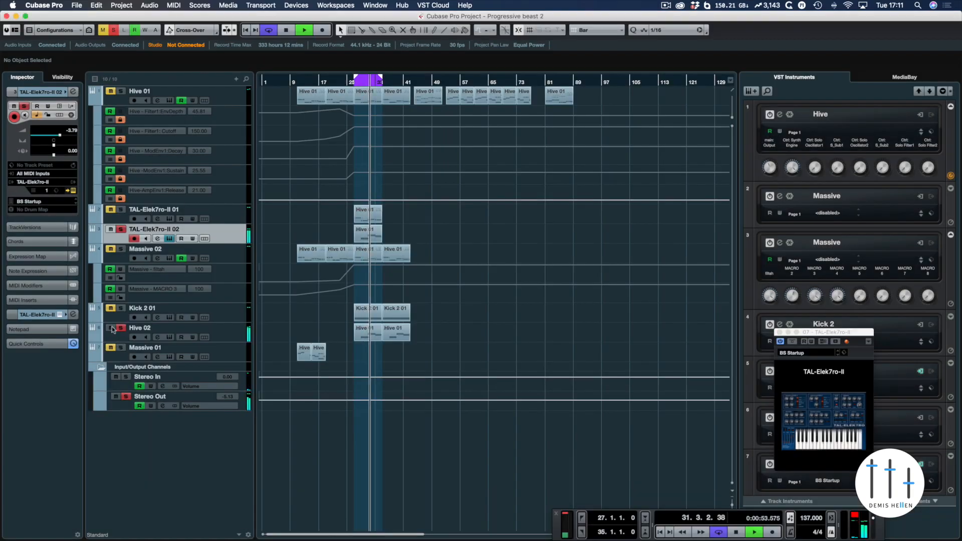
- Bring up the TAL-Elek7ro-II 02 synth panel and check the destination setting beside the envelope intensity
click(59, 315)
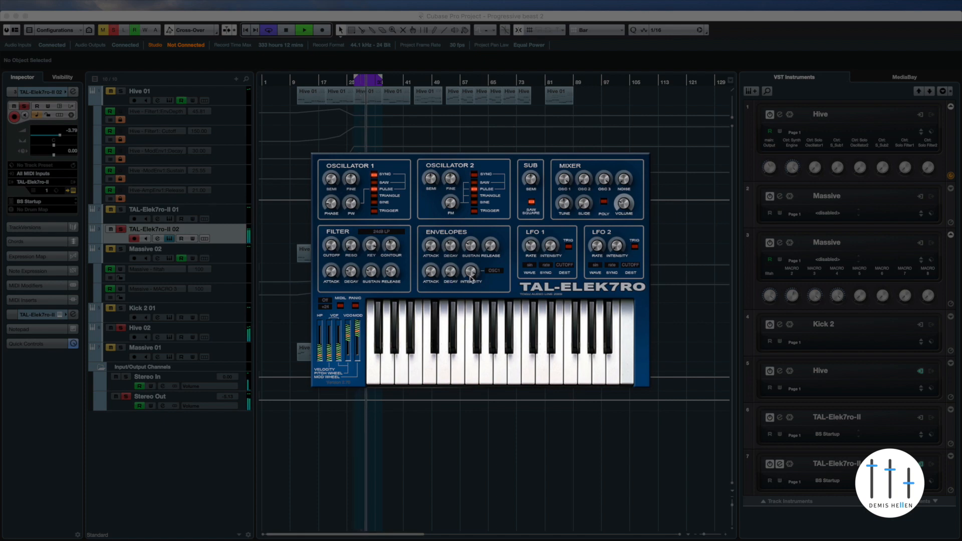
click(494, 271)
click(509, 265)
click(302, 129)
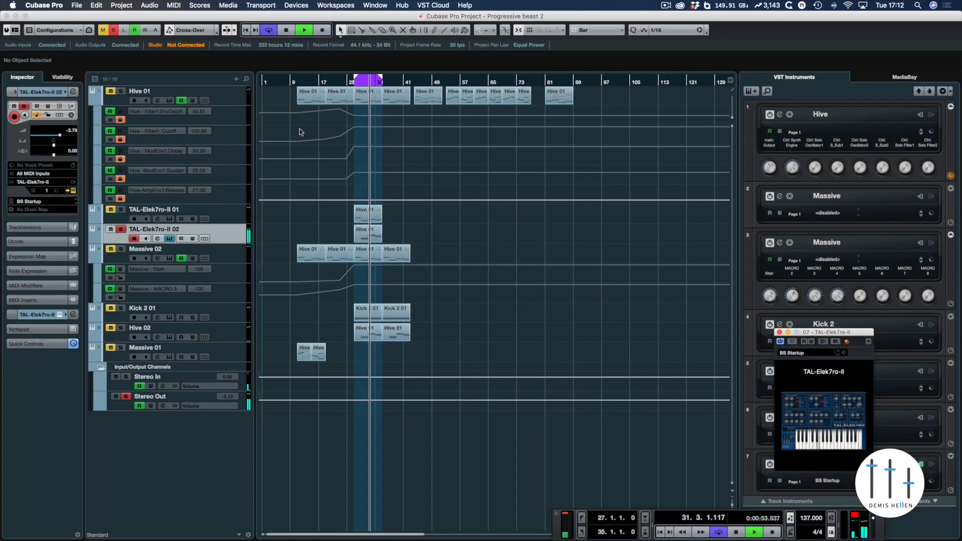
- Audition TAL-Elek7ro-II 02 with Kick 2 01 and Hive 02 by briefly switching their solos during playback
click(120, 308)
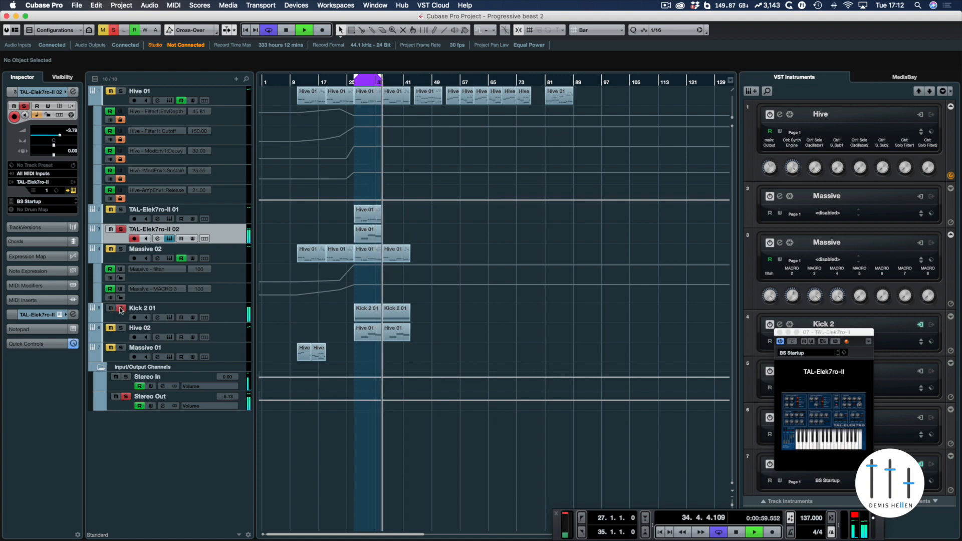
click(120, 308)
click(121, 328)
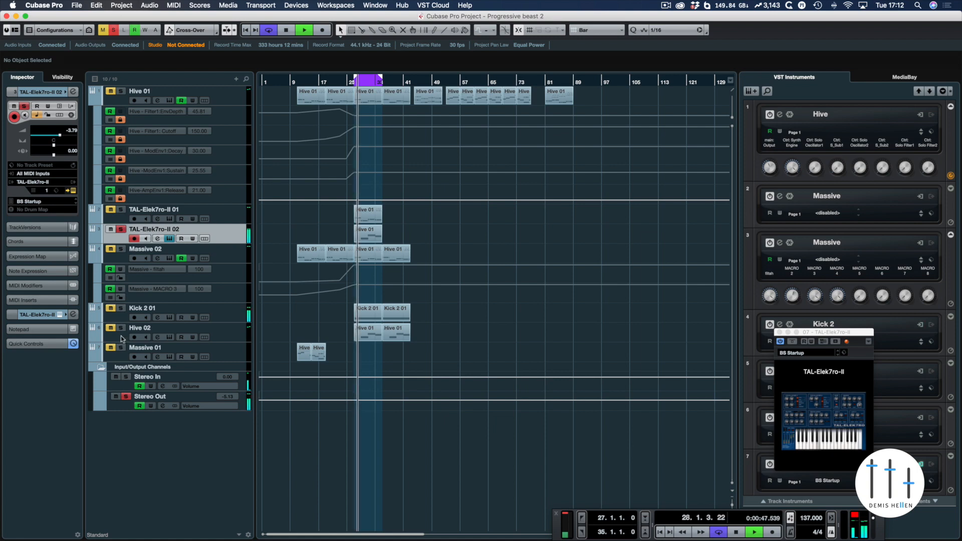
click(121, 329)
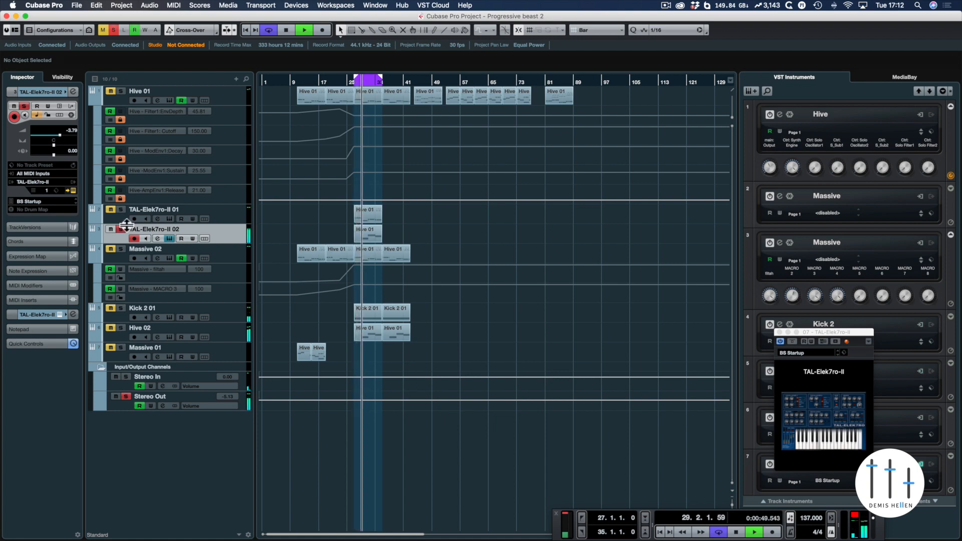
- Solo Hive 01, TAL-Elek7ro-II 01 and Massive 02, and play the loop with and without TAL-Elek7ro-II 02
click(120, 209)
key(space)
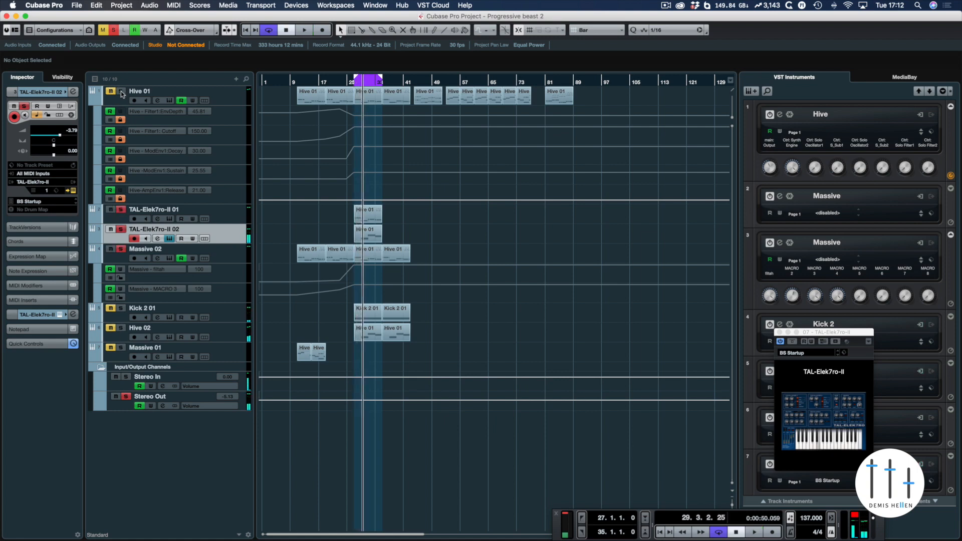
key(space)
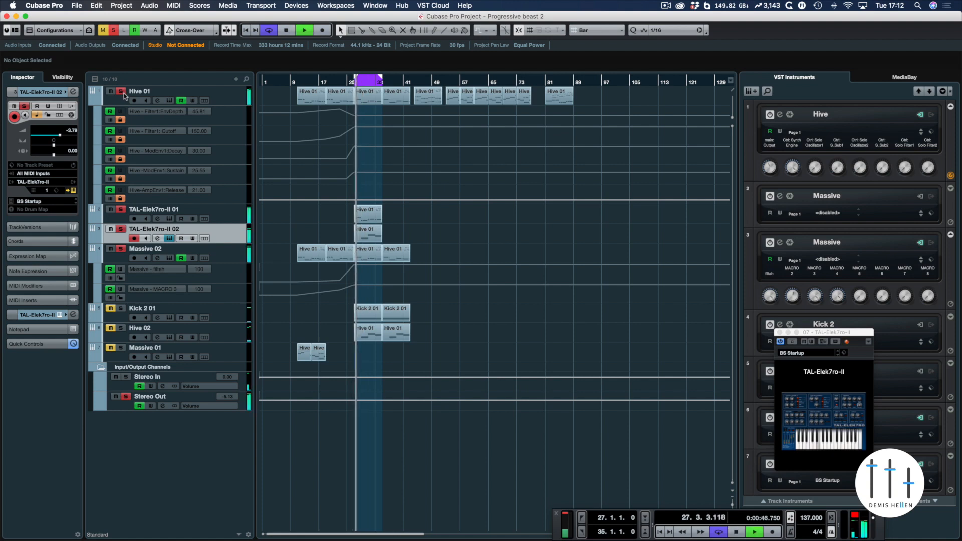
click(121, 229)
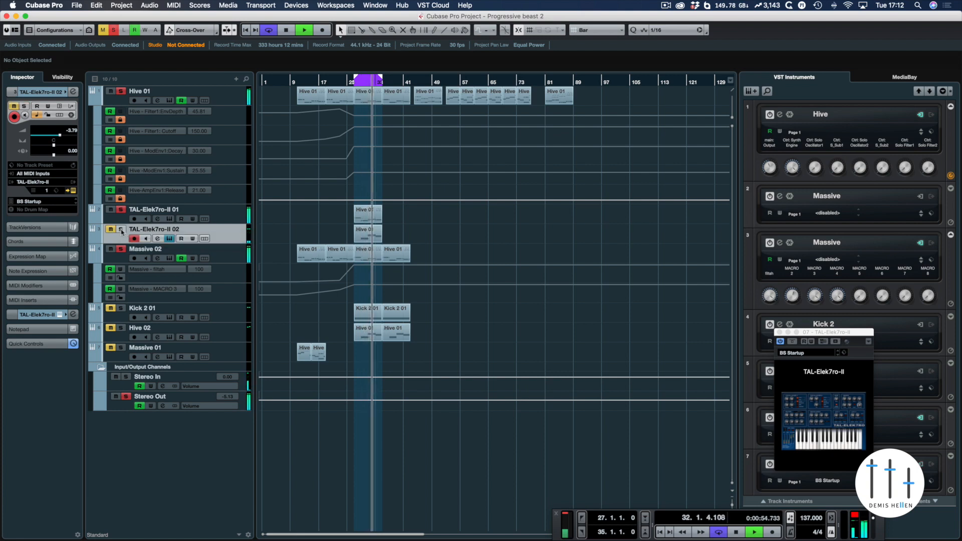
click(120, 229)
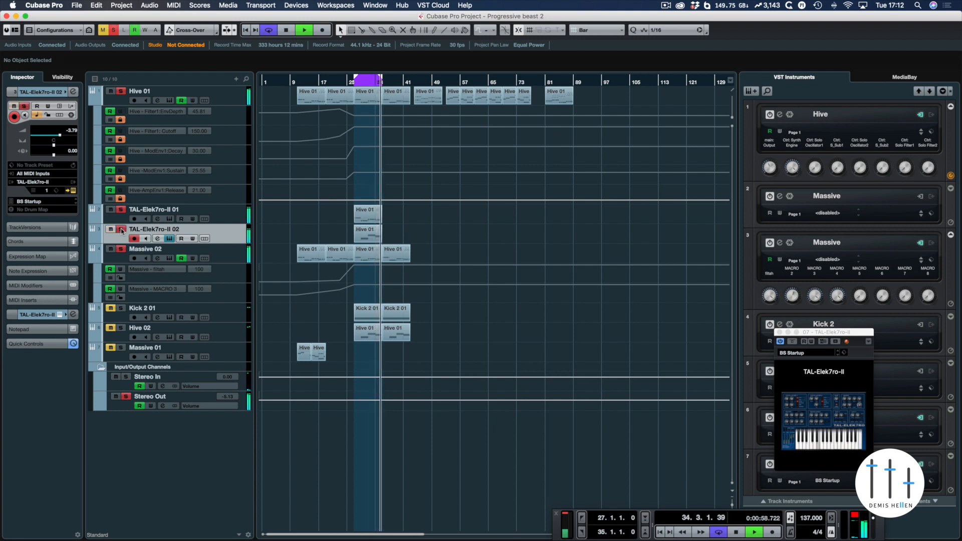
- Stop playback, clear all track solos and select the TAL-Elek7ro-II 01 track
key(space)
click(112, 31)
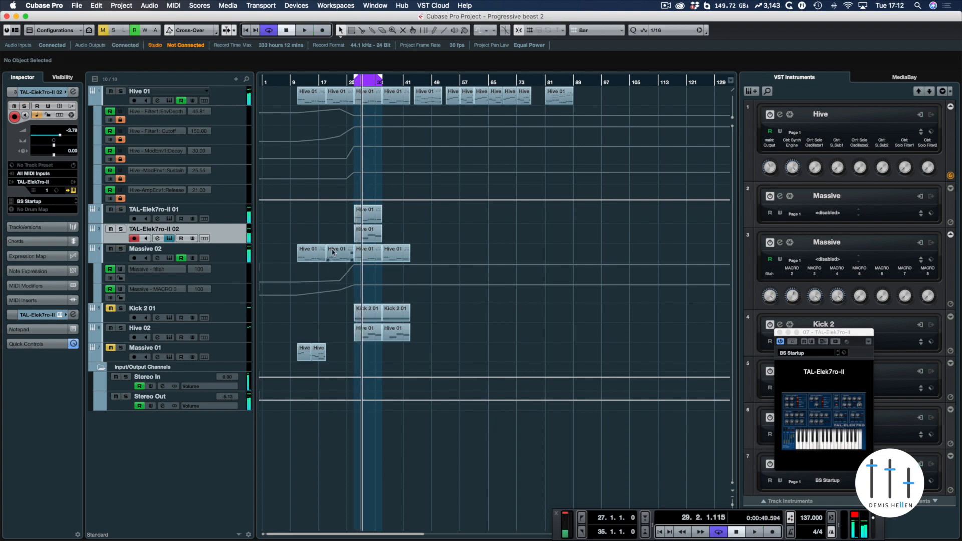
click(818, 416)
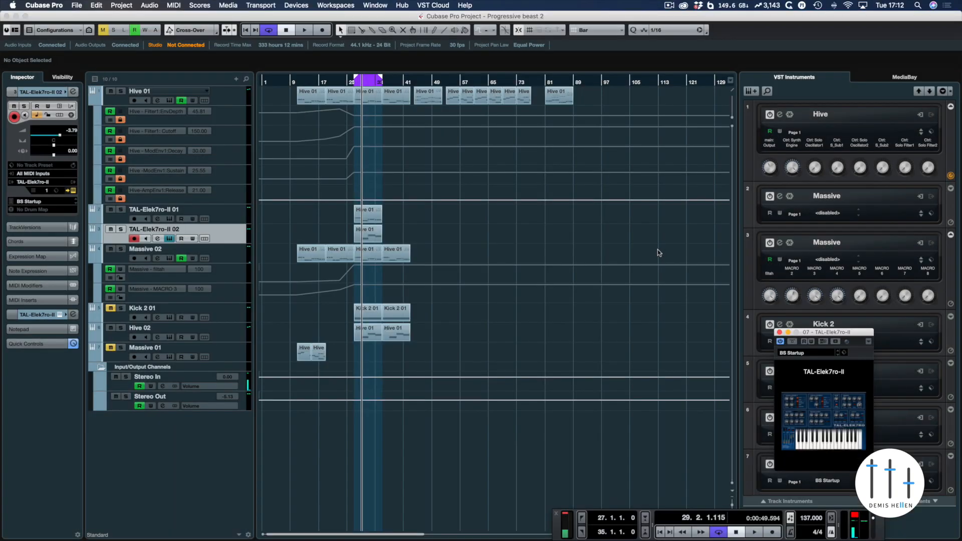
click(224, 216)
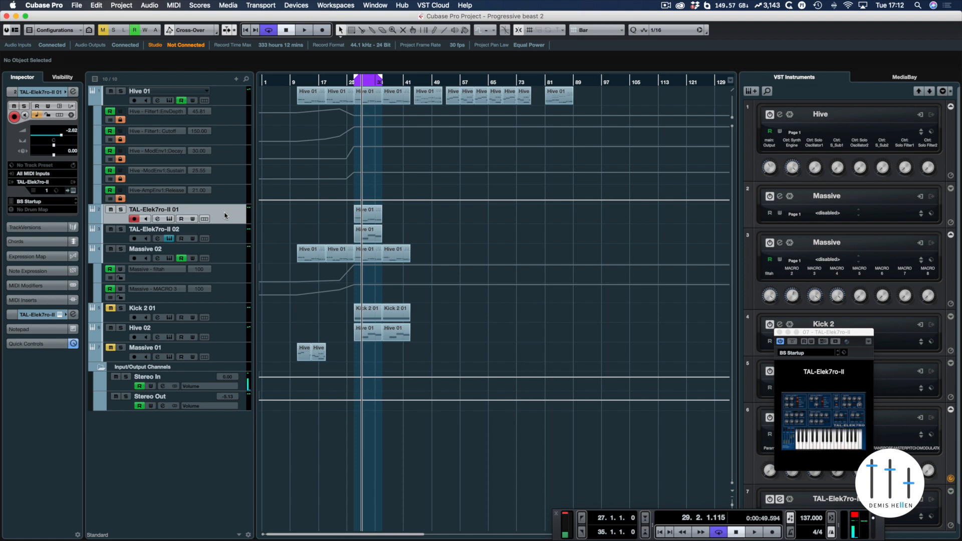